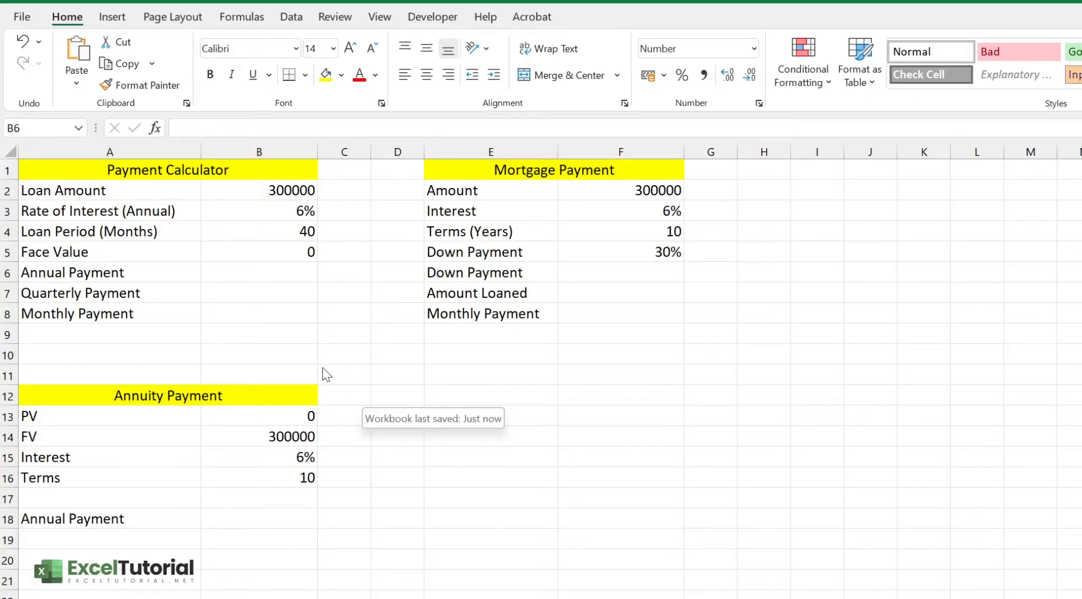
- Examine the payment and annuity tables, focusing on the Payment Calculator's loan amount, interest rate, loan period and face value
{"action": "left_click", "coordinate": [282, 168]}
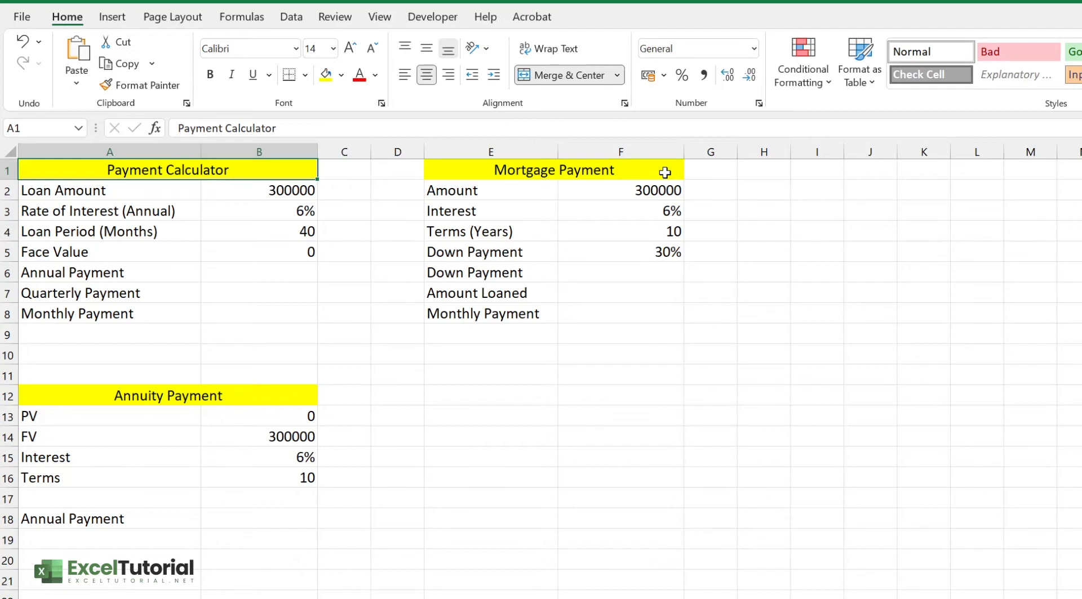
{"action": "left_click", "coordinate": [267, 402]}
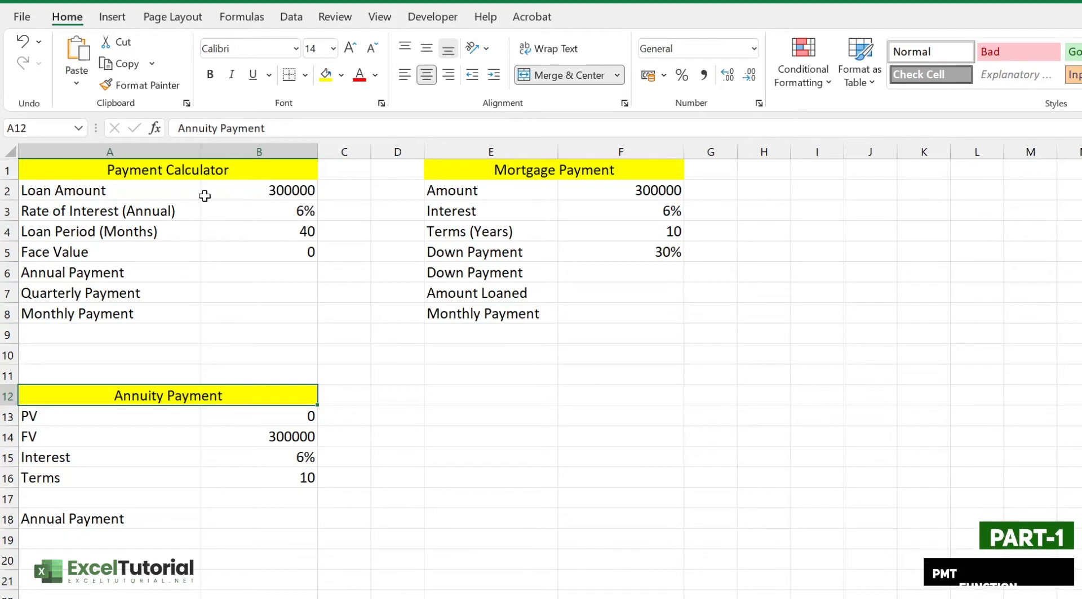
{"action": "left_click_drag", "start_coordinate": [269, 273], "coordinate": [265, 293]}
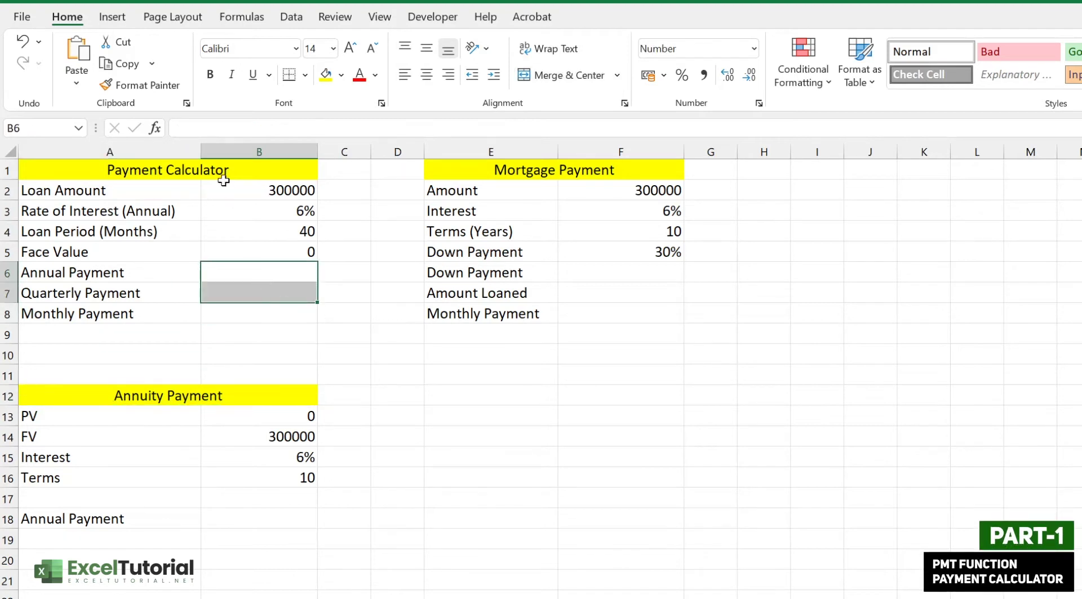
{"action": "left_click", "coordinate": [222, 171]}
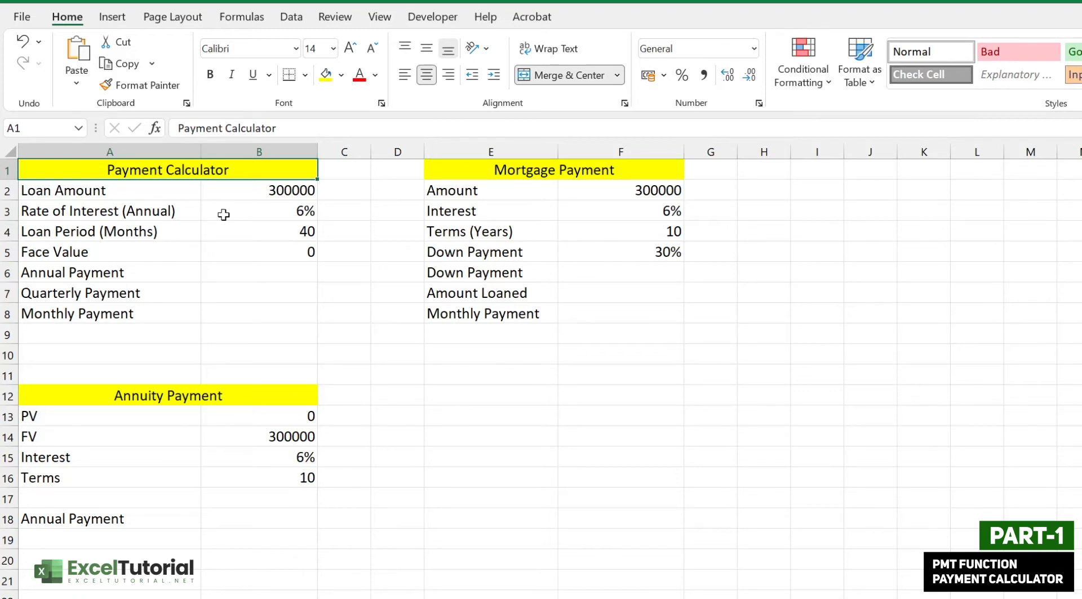
{"action": "left_click", "coordinate": [248, 274]}
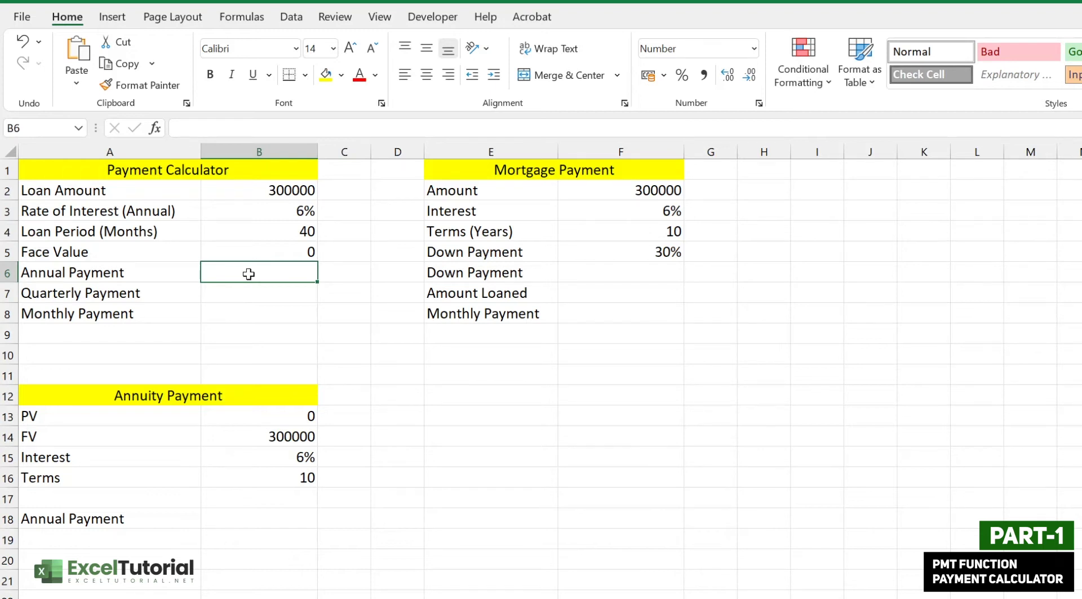
{"action": "left_click", "coordinate": [299, 194]}
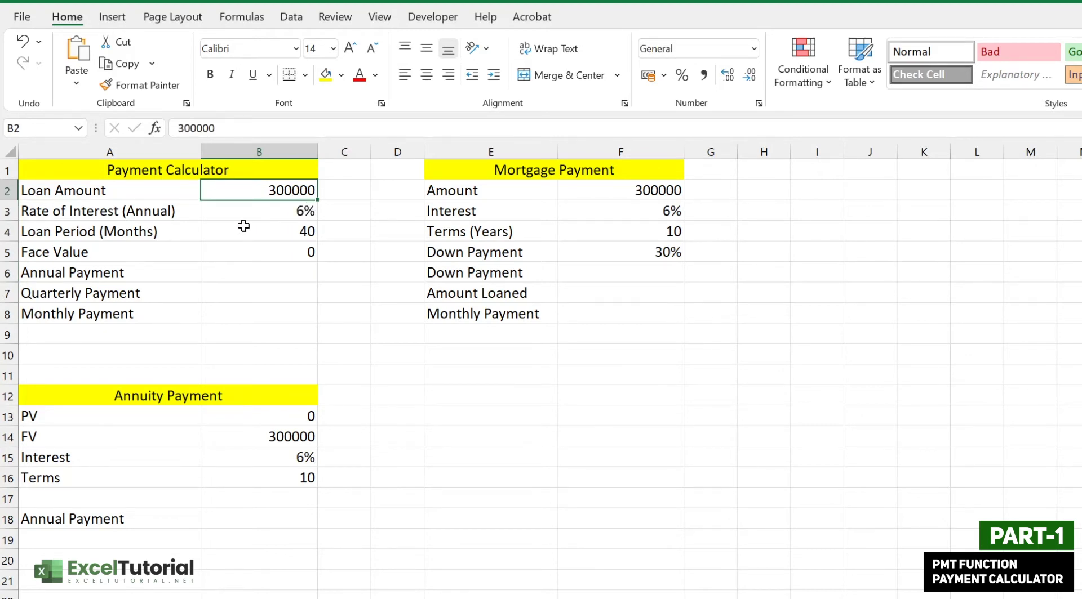
{"action": "left_click", "coordinate": [129, 217]}
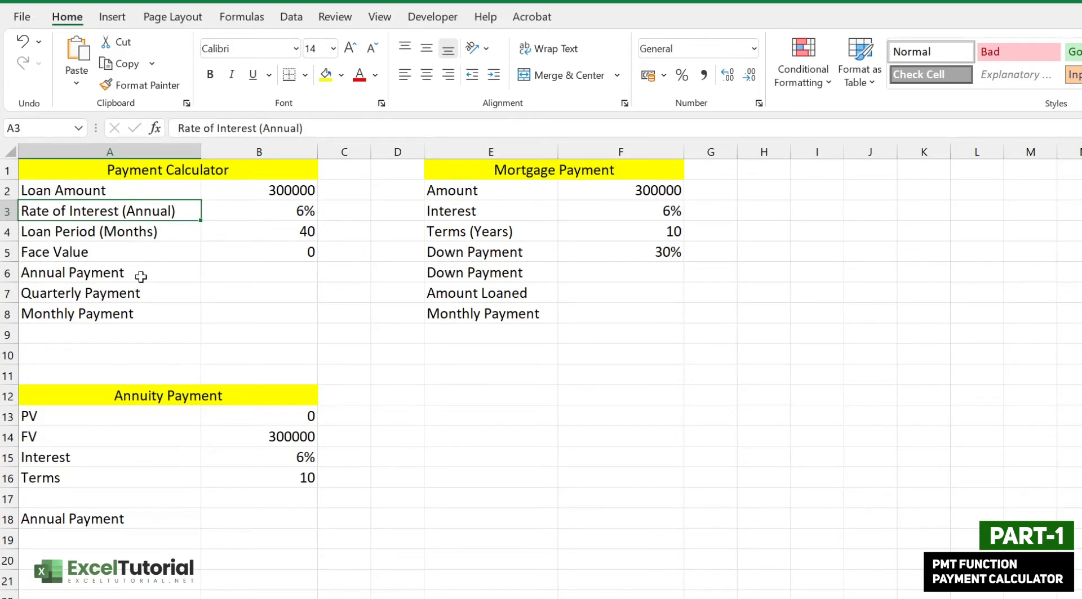
{"action": "left_click", "coordinate": [162, 236]}
{"action": "left_click", "coordinate": [290, 237]}
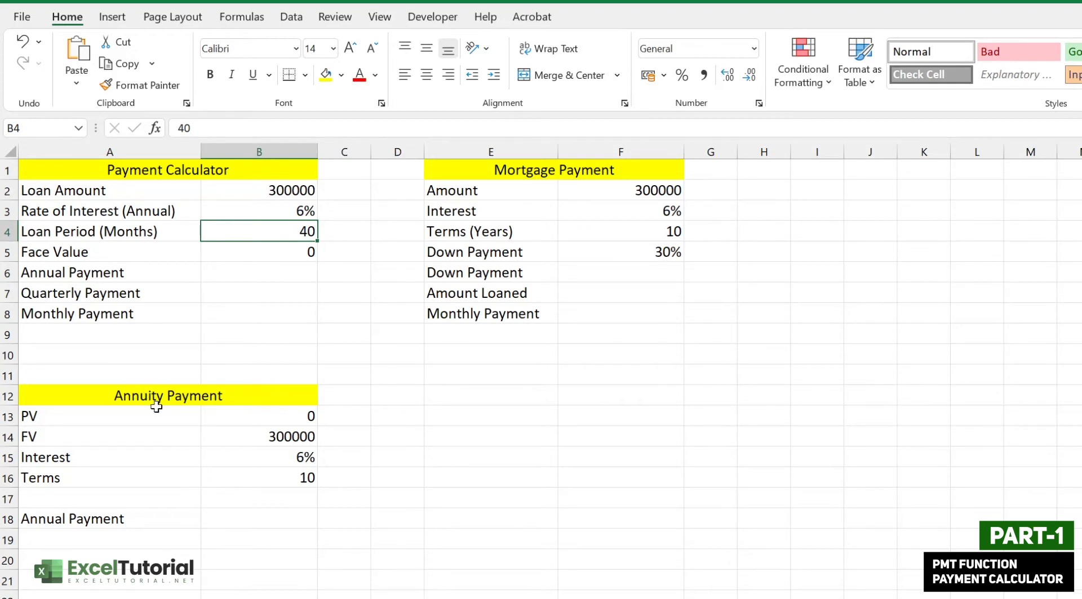
{"action": "left_click", "coordinate": [123, 258]}
{"action": "left_click", "coordinate": [282, 264]}
{"action": "left_click", "coordinate": [282, 251]}
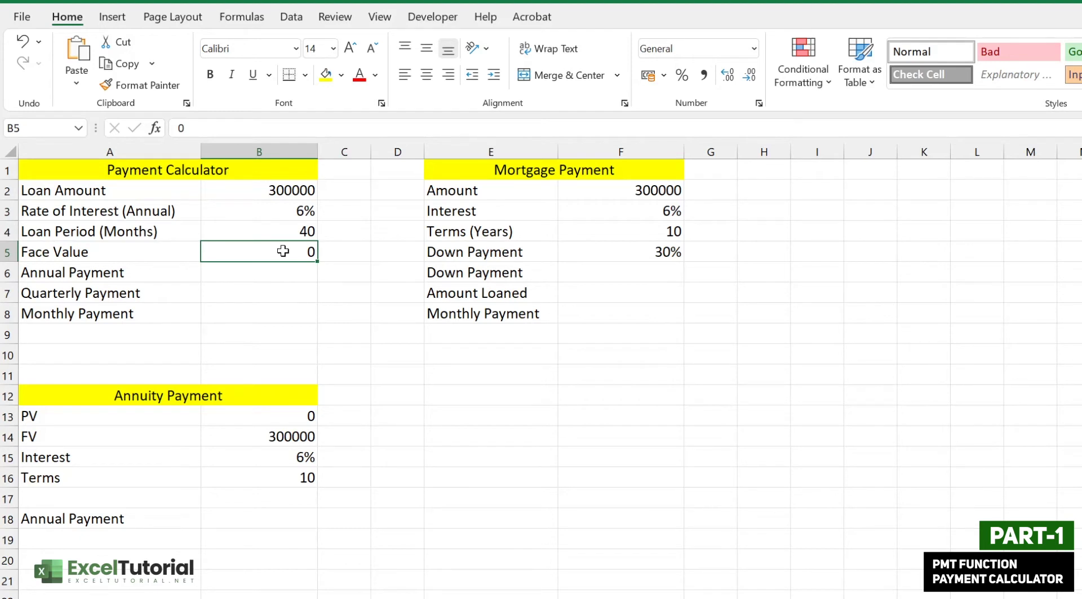
- Calculate the annual payment in B6 with the formula =PMT(B3,B4,B2,B5)
{"action": "left_click", "coordinate": [286, 274]}
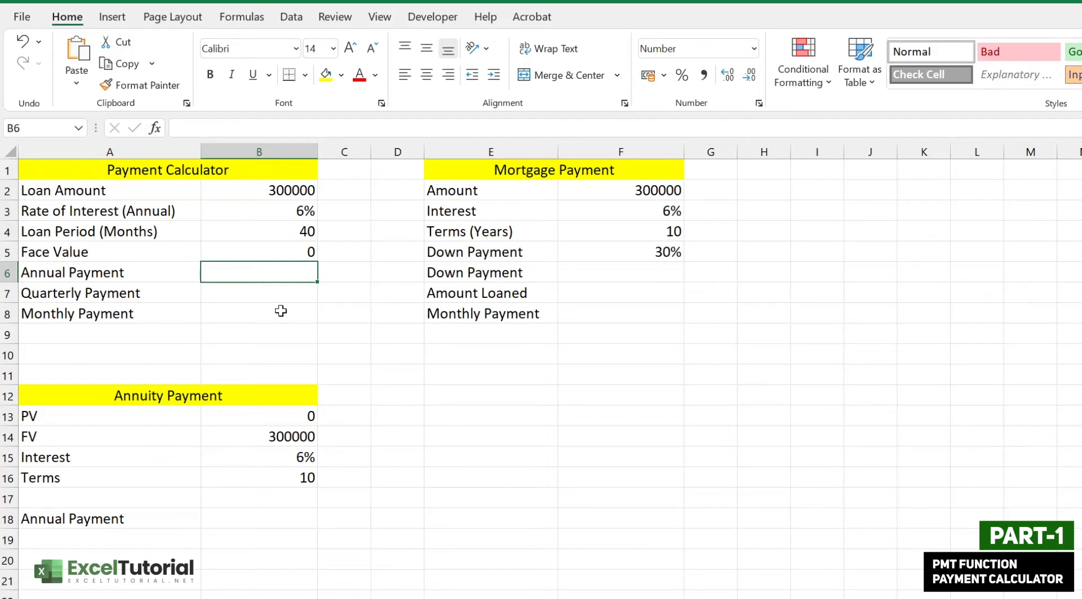
{"action": "double_click", "coordinate": [265, 269]}
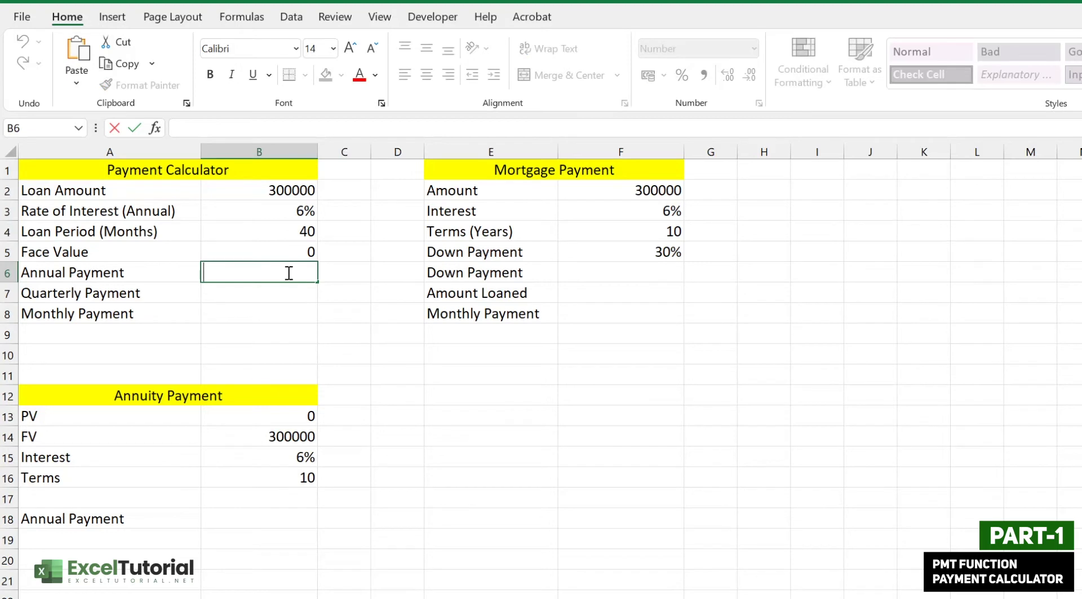
{"action": "type", "text": "=PMT("}
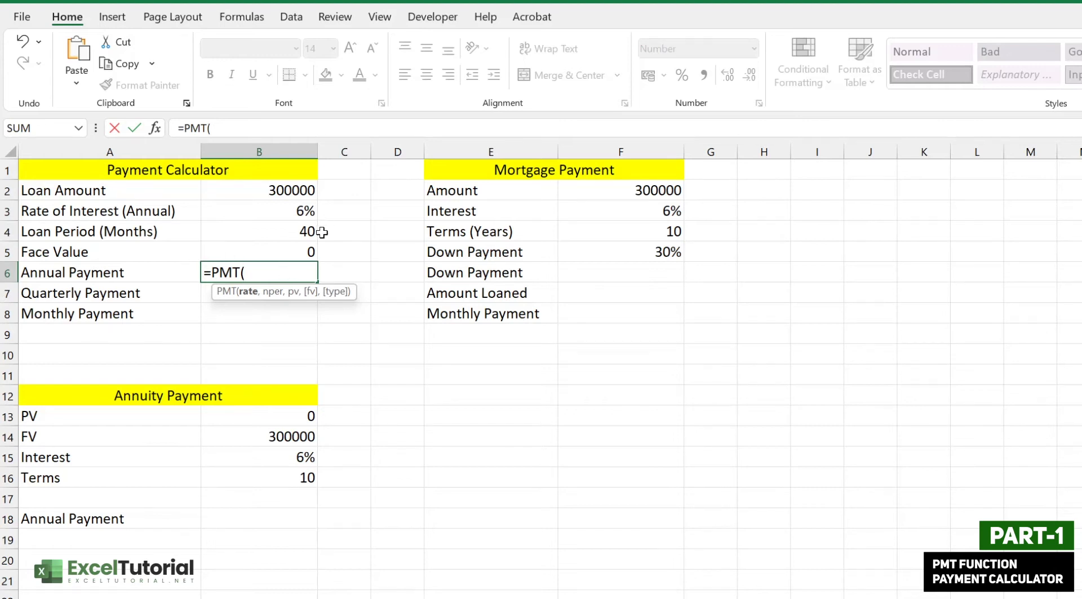
{"action": "left_click", "coordinate": [289, 217]}
{"action": "type", "text": ","}
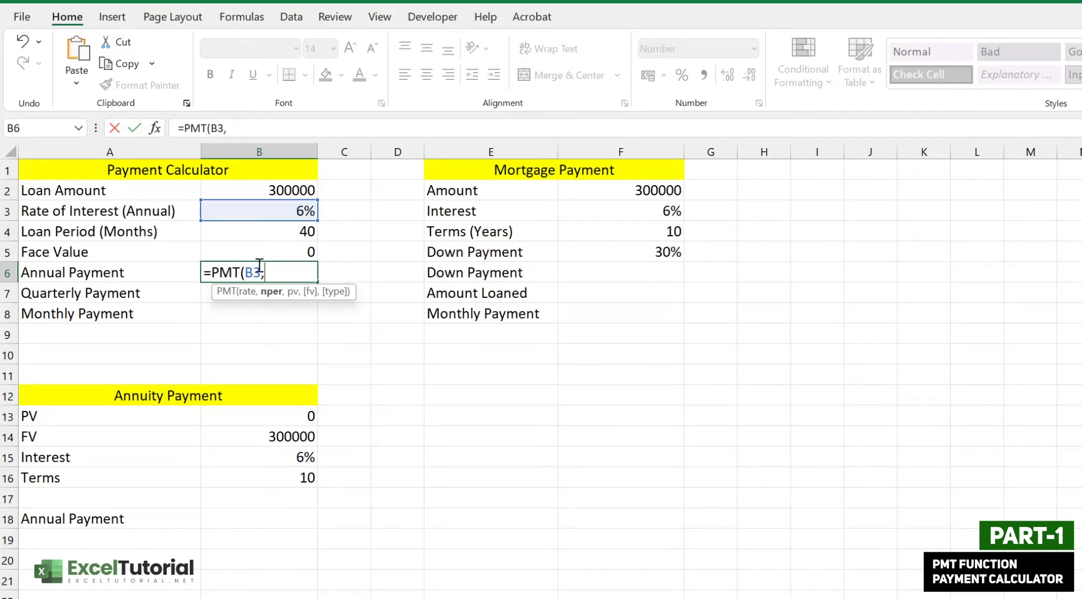
{"action": "left_click", "coordinate": [301, 234]}
{"action": "type", "text": ","}
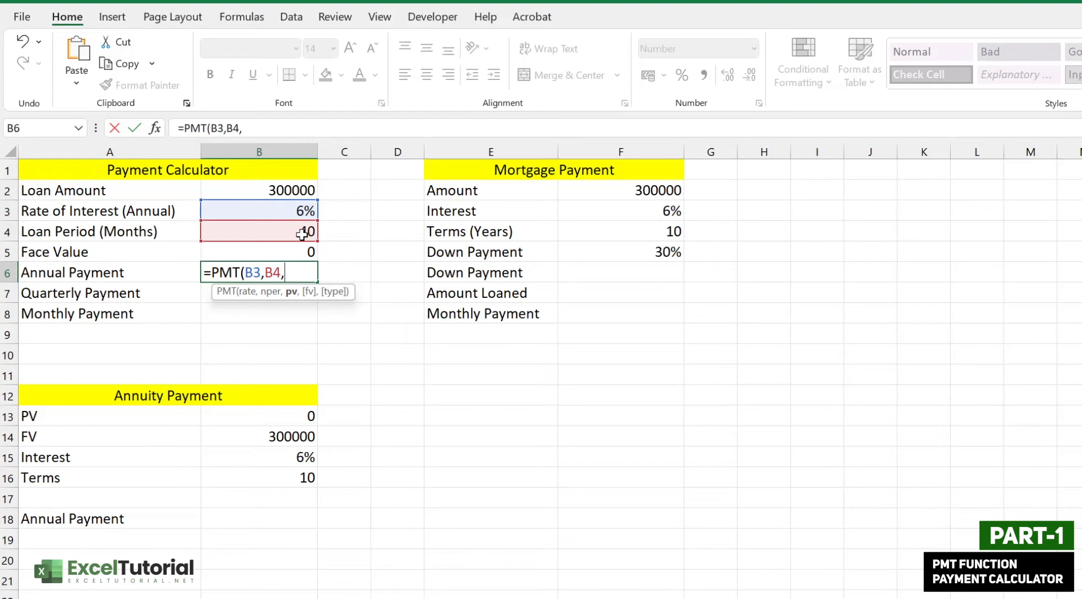
{"action": "left_click", "coordinate": [296, 192]}
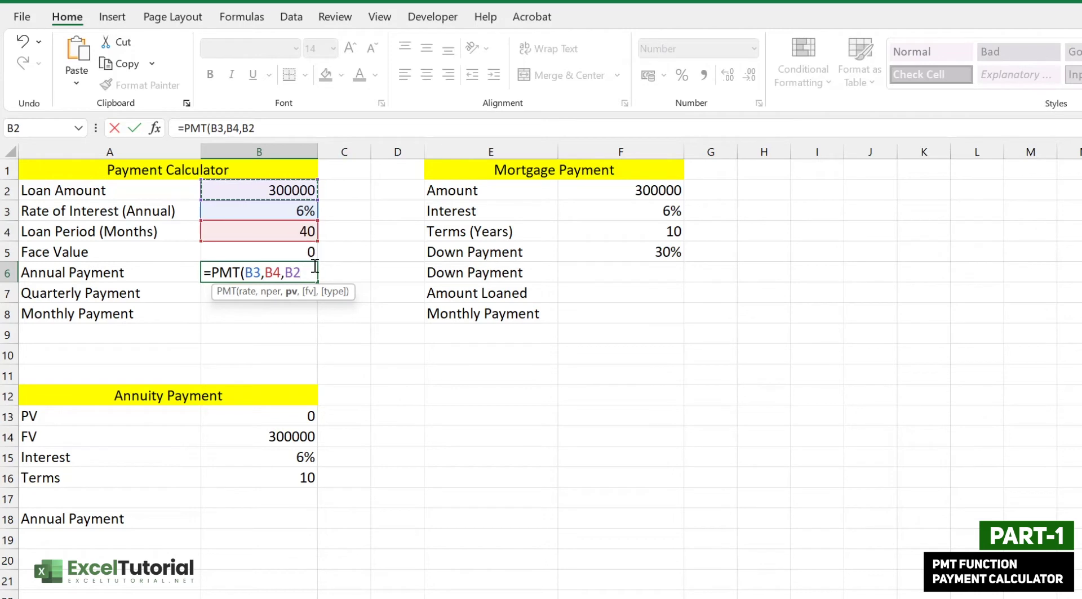
{"action": "type", "text": ","}
{"action": "left_click", "coordinate": [276, 250]}
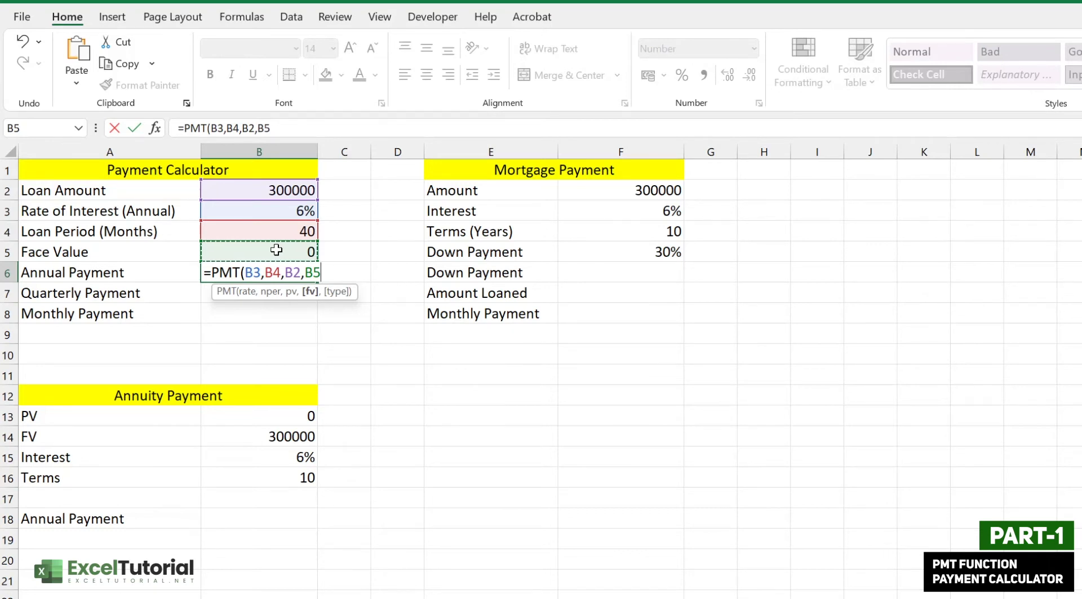
{"action": "type", "text": ")"}
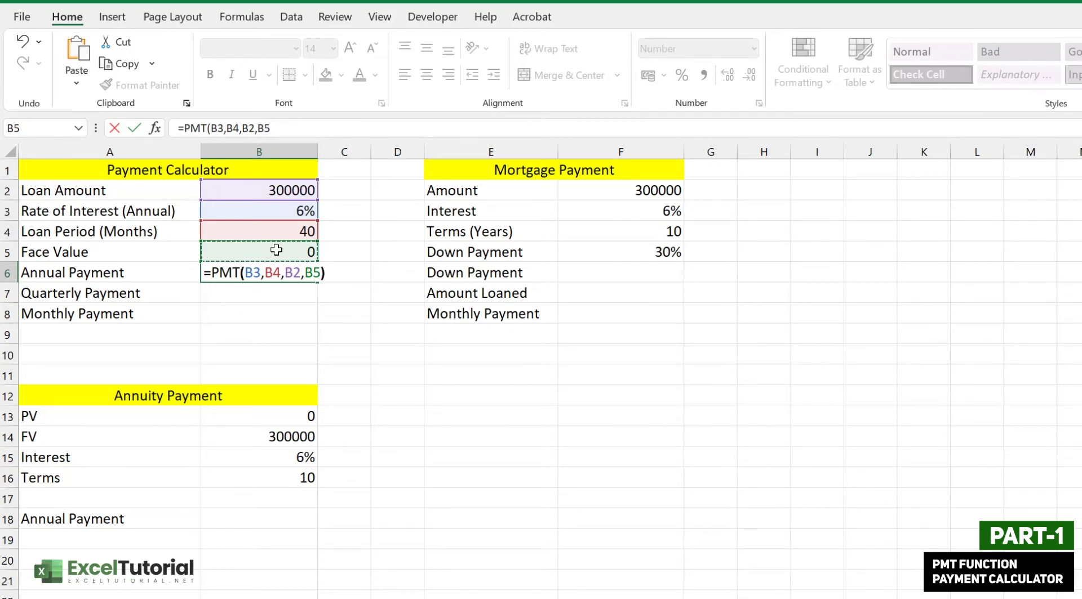
{"action": "key", "text": "Return"}
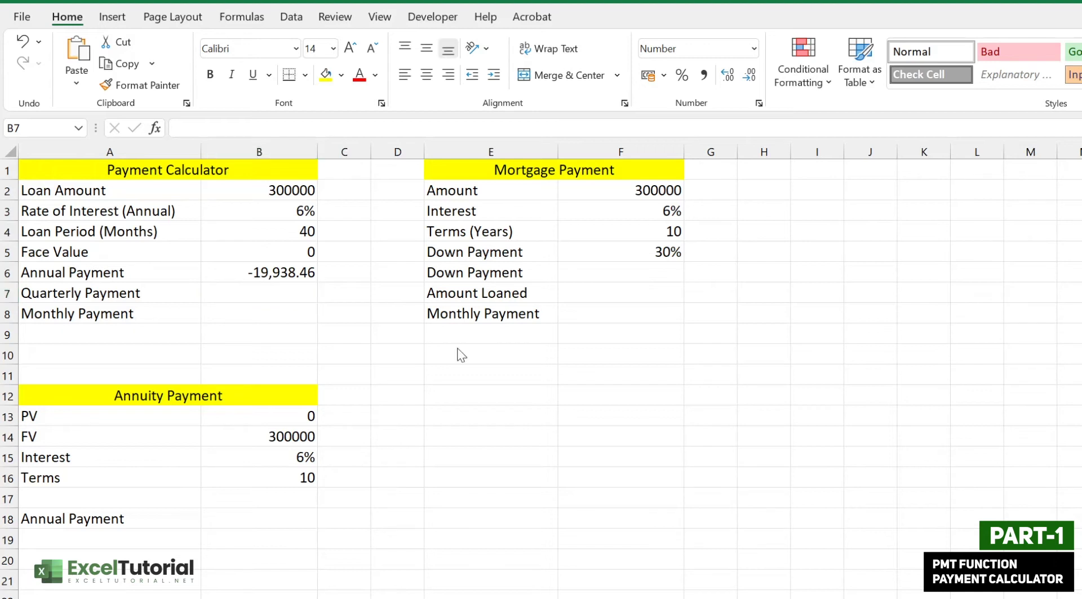
- Review the annual payment formula in B6 against the loan amount and annual interest rate it uses
{"action": "left_click", "coordinate": [278, 273]}
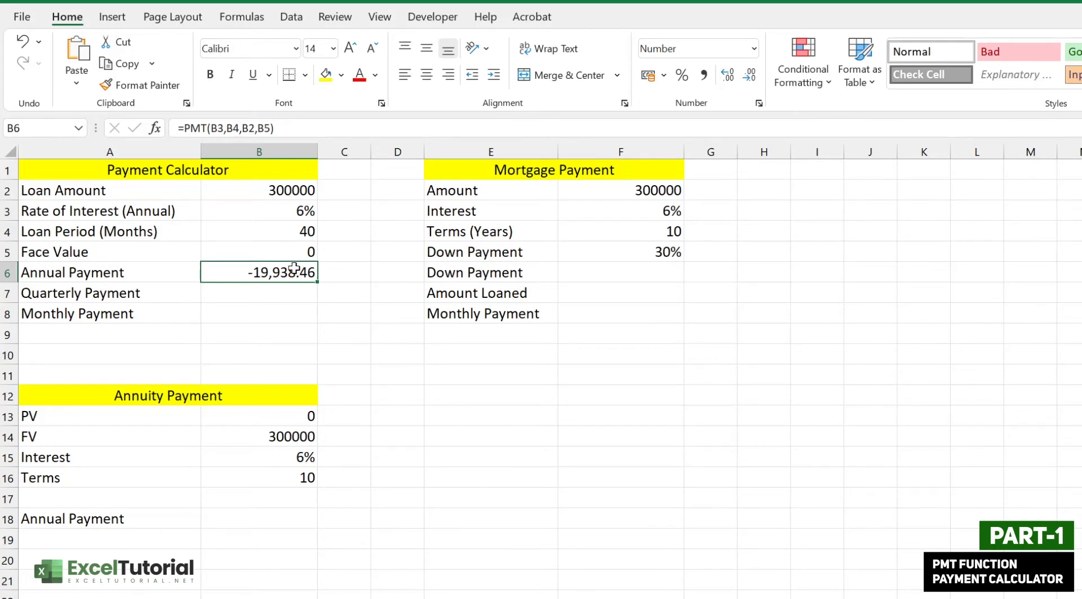
{"action": "double_click", "coordinate": [294, 269]}
{"action": "left_click", "coordinate": [324, 268]}
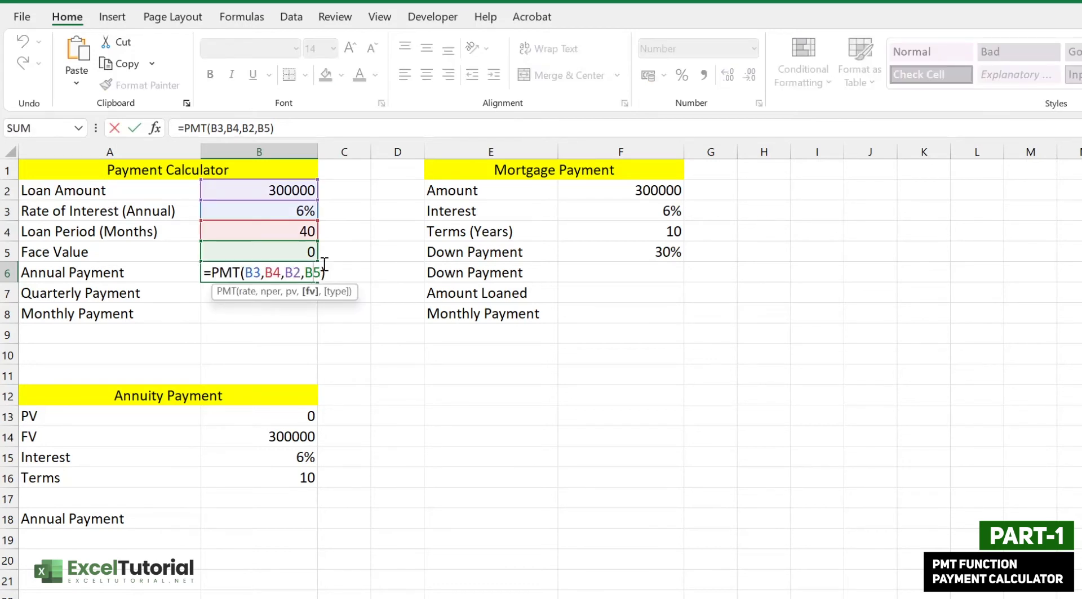
{"action": "left_click", "coordinate": [332, 270]}
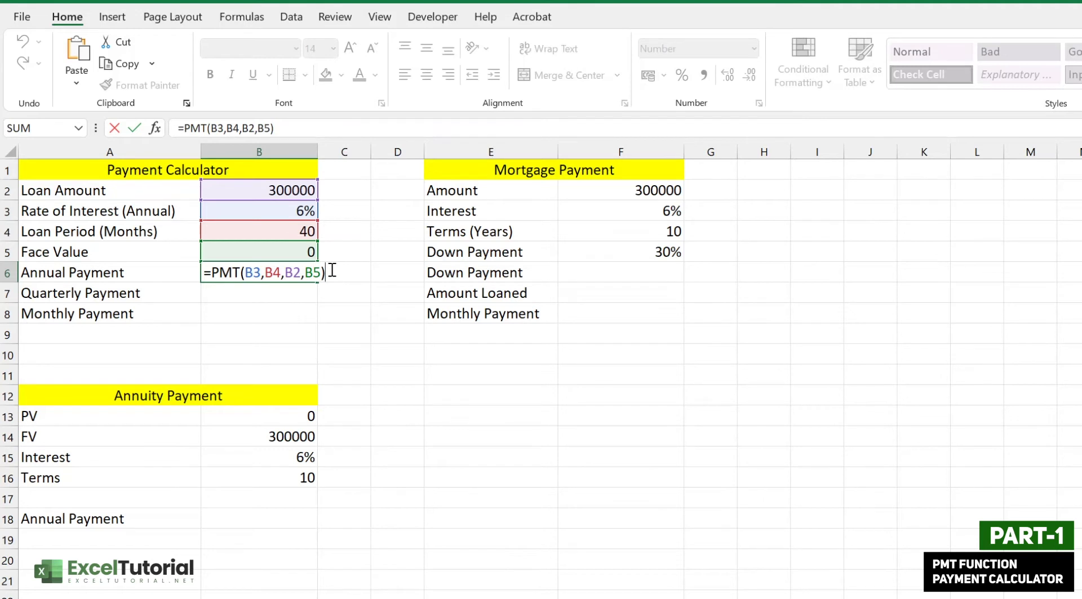
{"action": "key", "text": "Return"}
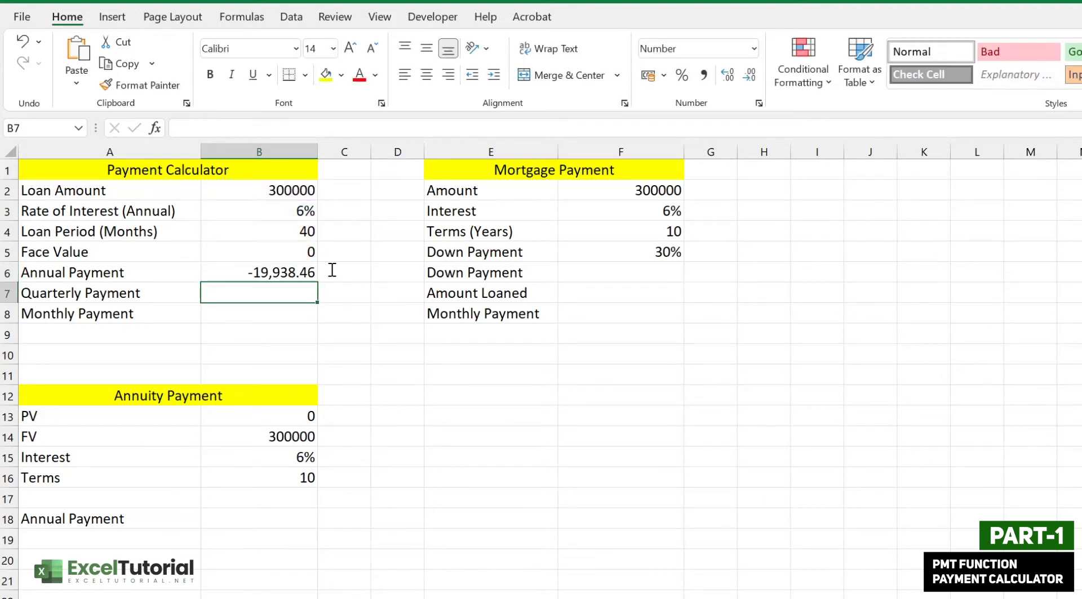
{"action": "left_click", "coordinate": [302, 268]}
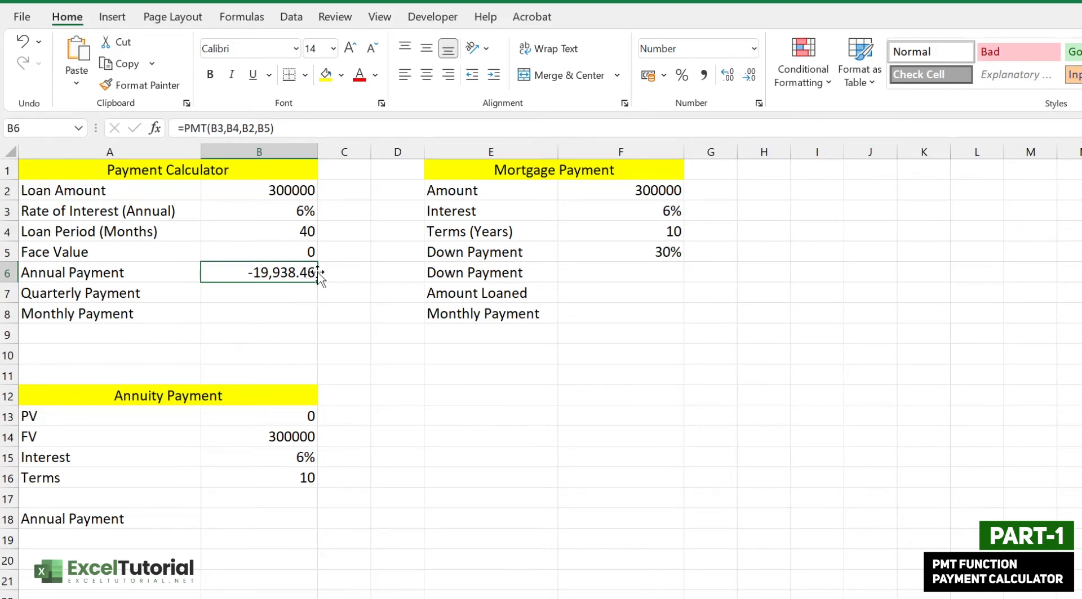
{"action": "left_click", "coordinate": [285, 190]}
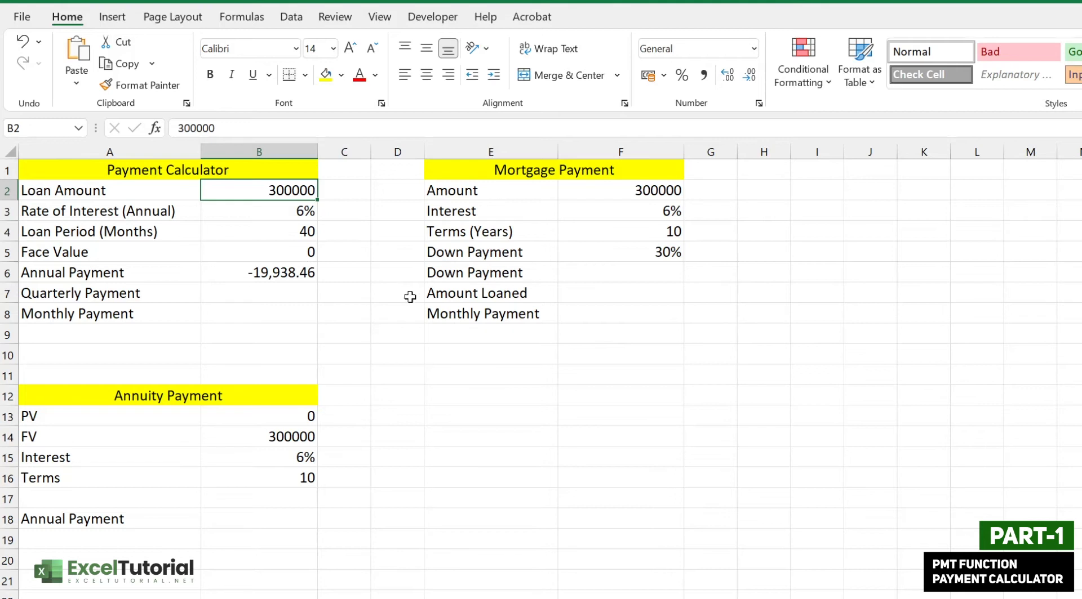
{"action": "left_click", "coordinate": [278, 275]}
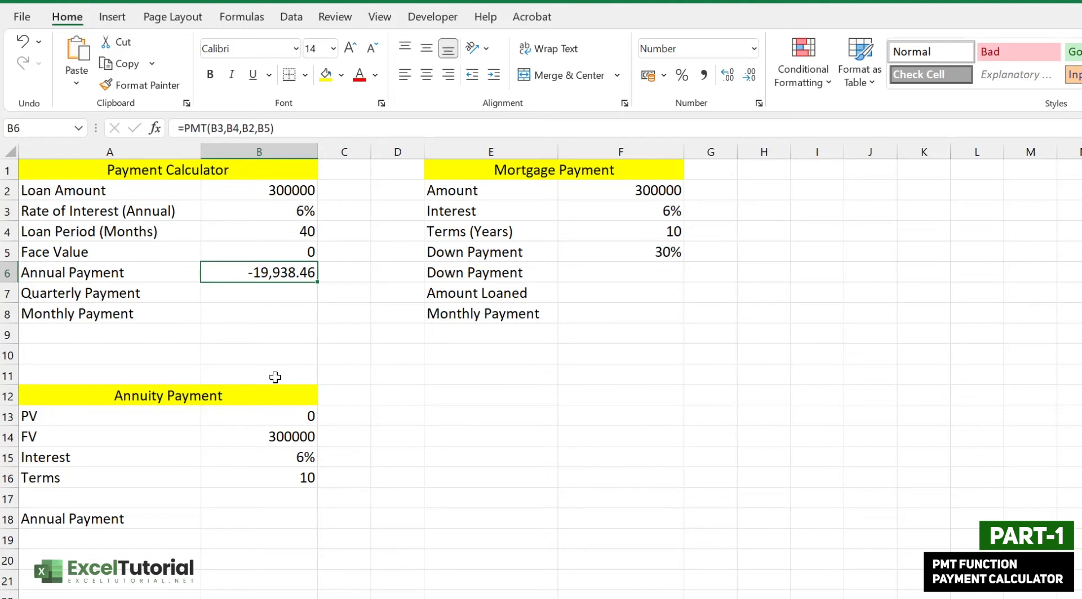
{"action": "left_click", "coordinate": [290, 295]}
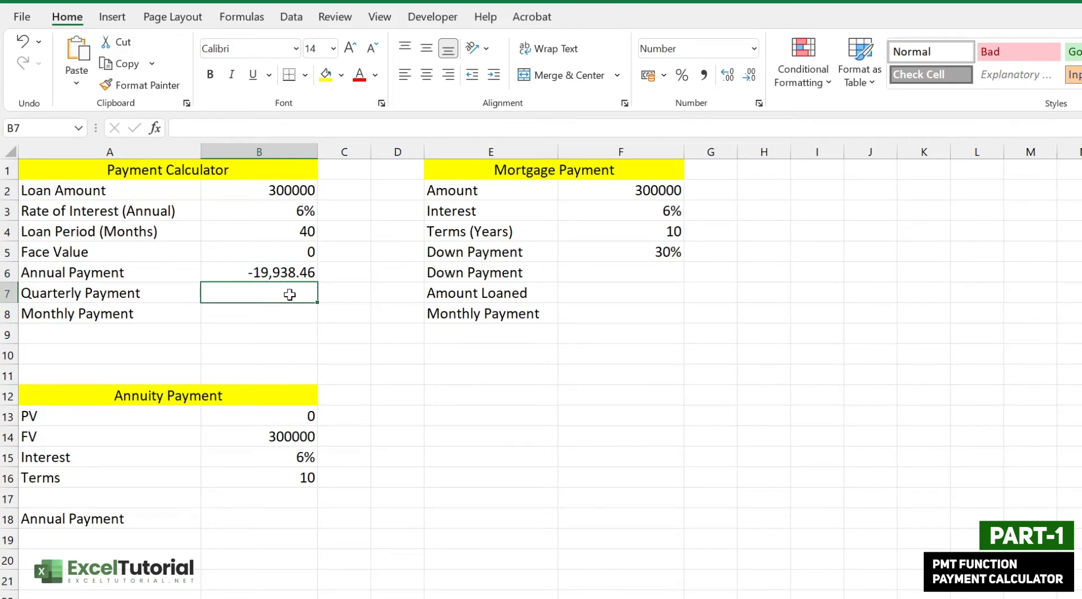
{"action": "left_click", "coordinate": [283, 272]}
{"action": "left_click", "coordinate": [289, 214]}
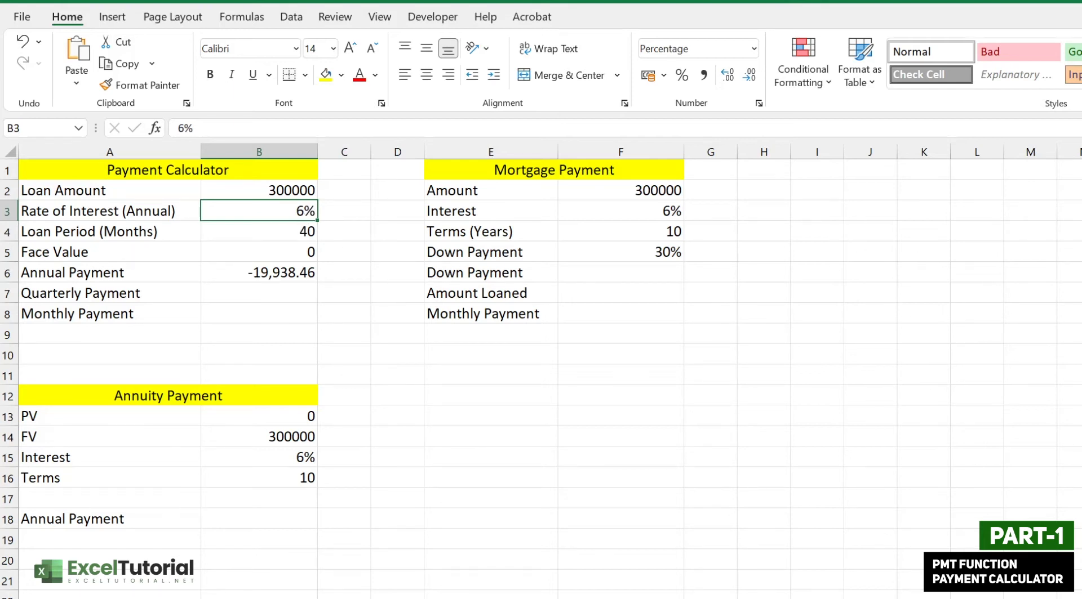
{"action": "scroll", "coordinate": [858, 245], "scroll_direction": "down", "scroll_amount": 1}
{"action": "scroll", "coordinate": [541, 366], "scroll_direction": "down", "scroll_amount": 4}
{"action": "scroll", "coordinate": [541, 366], "scroll_direction": "up", "scroll_amount": 4}
- Calculate the quarterly payment in B7 by reusing the annual payment formula with the rate divided by 4, as =PMT(B3/4,B4,B2,B5)
{"action": "left_click", "coordinate": [289, 295]}
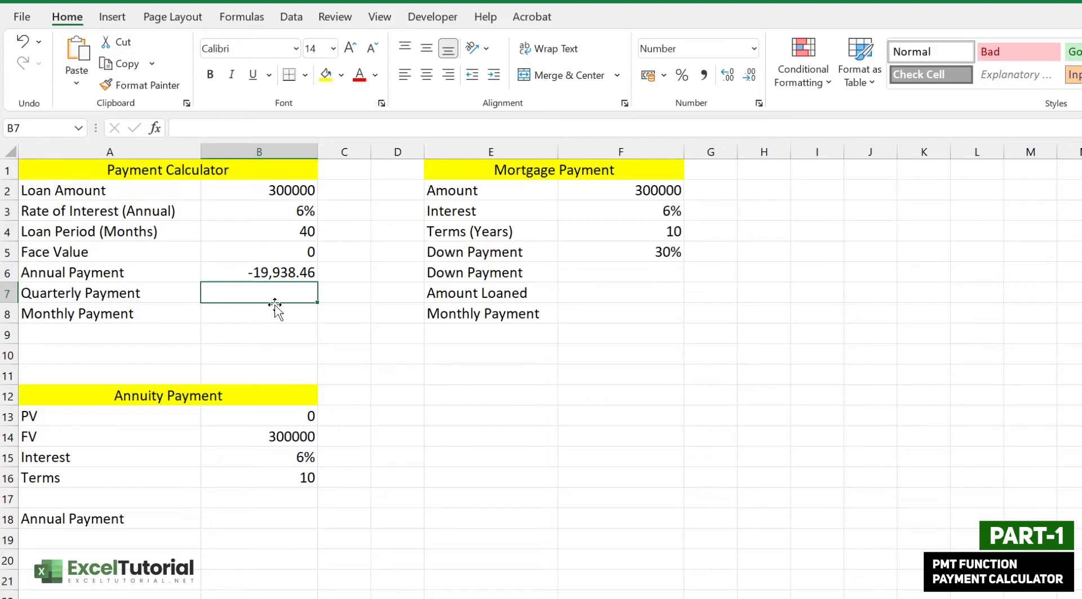
{"action": "double_click", "coordinate": [284, 273]}
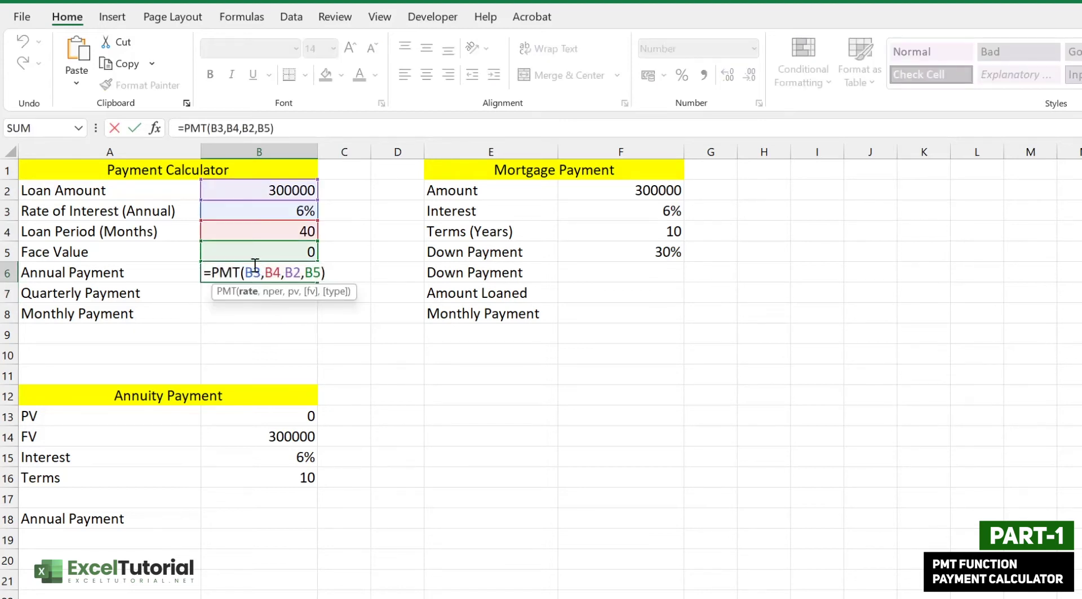
{"action": "triple_click", "coordinate": [304, 276]}
{"action": "key", "text": "ctrl+c"}
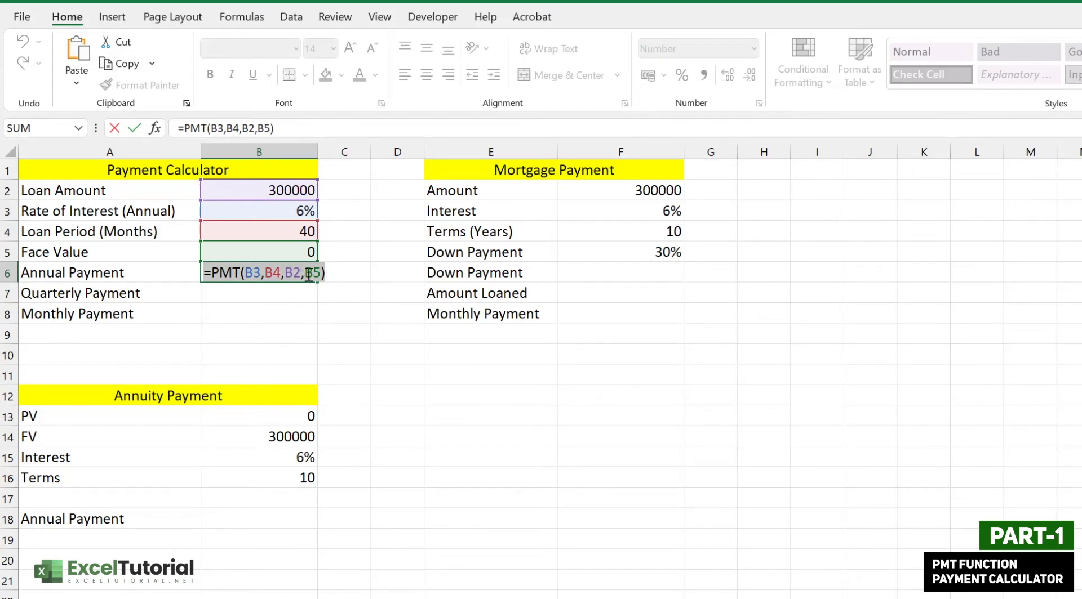
{"action": "key", "text": "Return"}
{"action": "key", "text": "ctrl+v"}
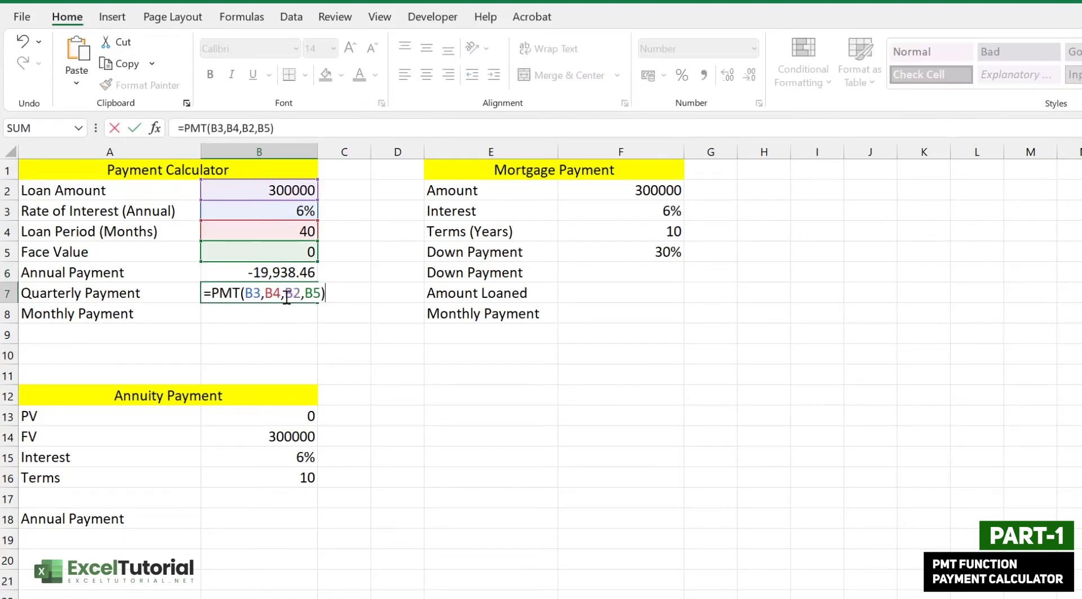
{"action": "left_click", "coordinate": [261, 293]}
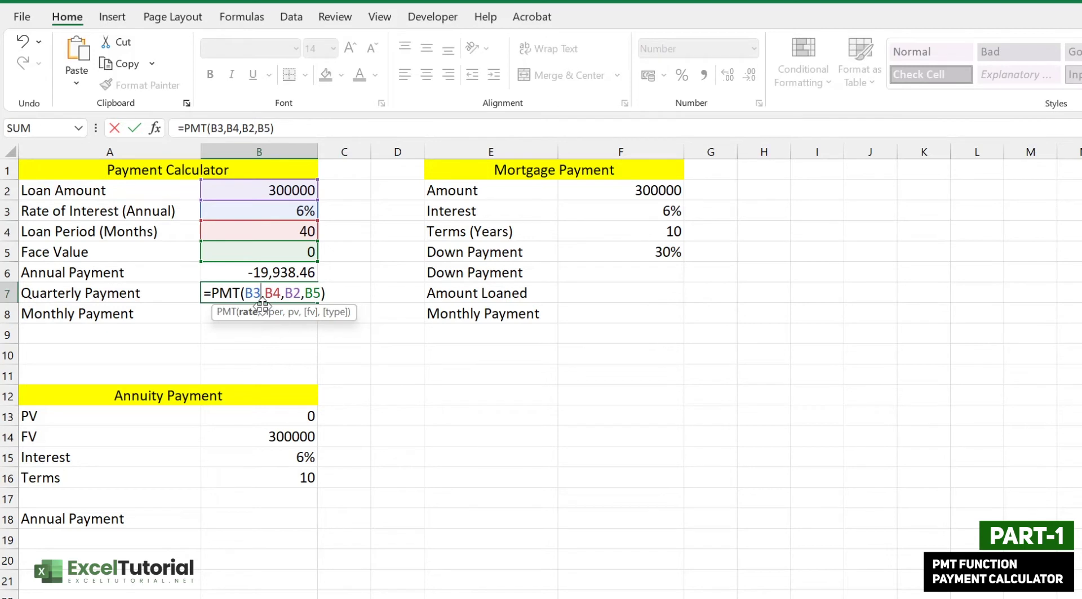
{"action": "type", "text": "/4"}
{"action": "key", "text": "Return"}
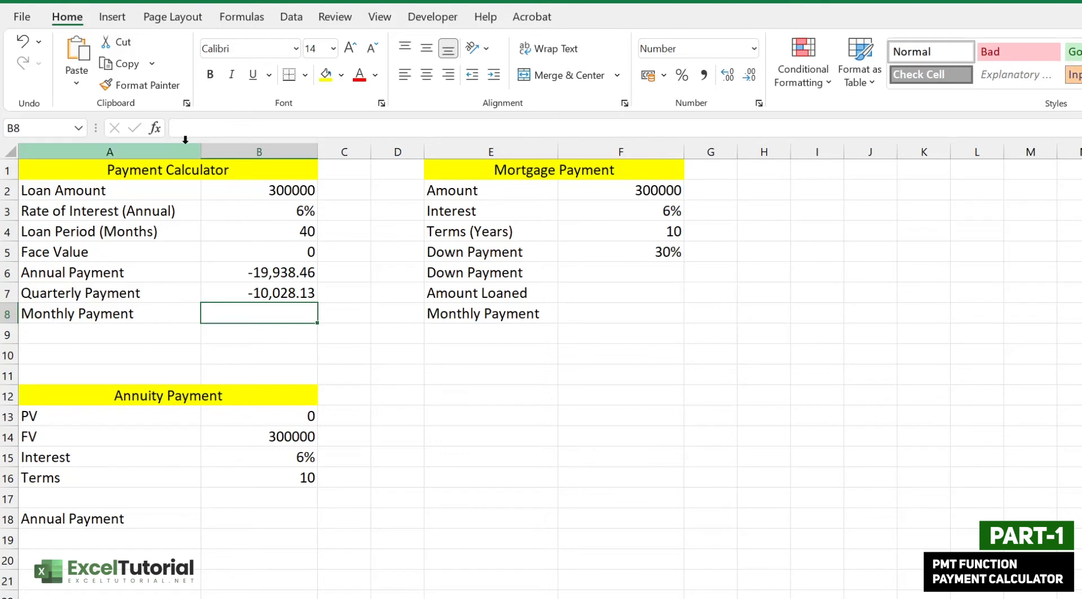
- Calculate the monthly payment in B8 by reusing the annual payment formula with the rate divided by 12, as =PMT(B3/12,B4,B2,B5)
{"action": "left_click", "coordinate": [309, 211]}
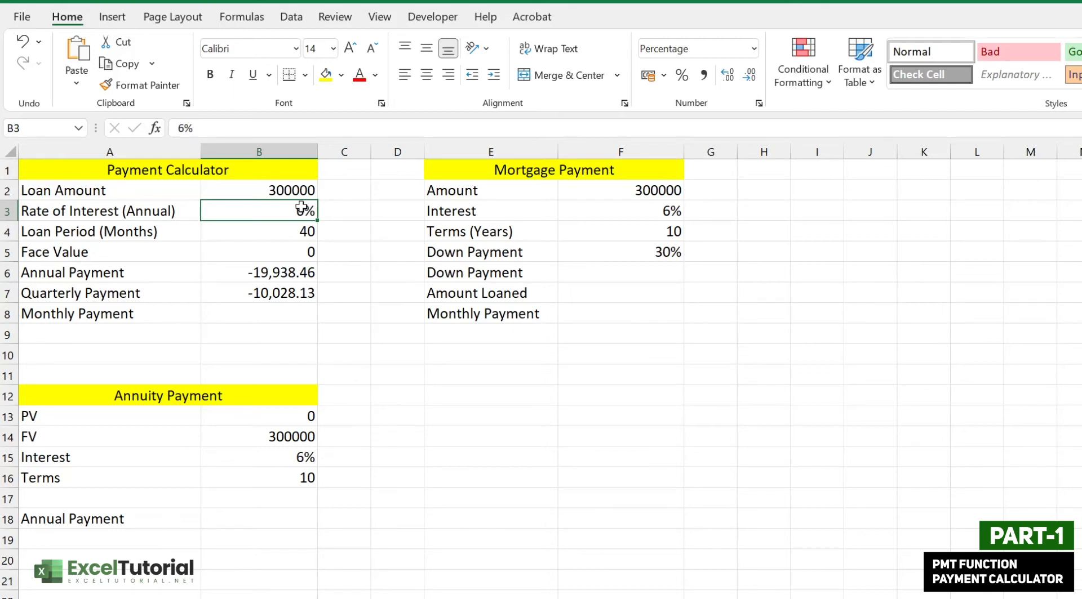
{"action": "double_click", "coordinate": [254, 315]}
{"action": "key", "text": "ctrl+v"}
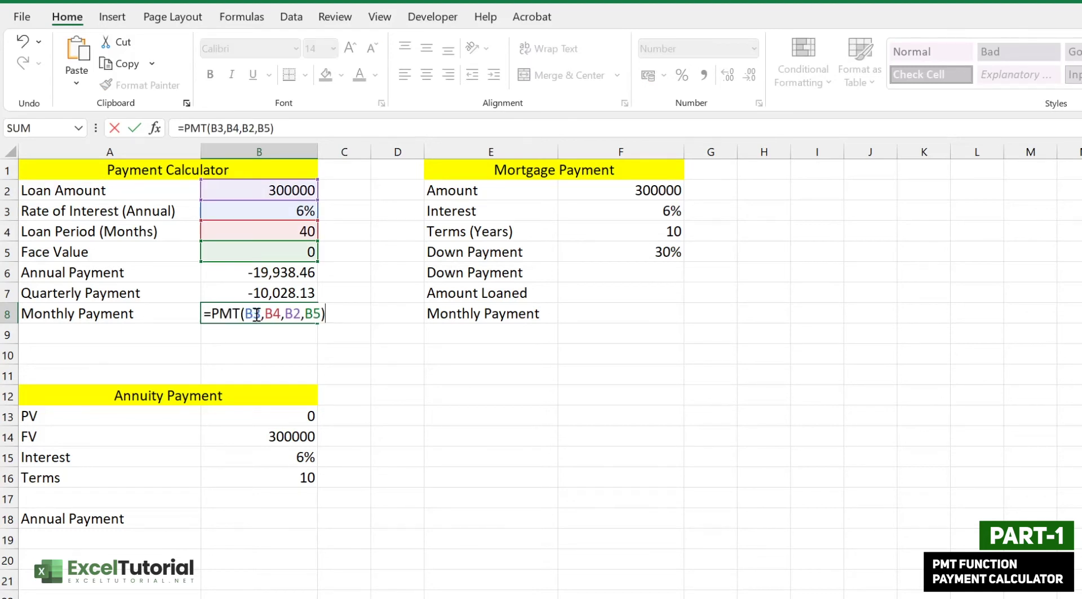
{"action": "left_click", "coordinate": [265, 312]}
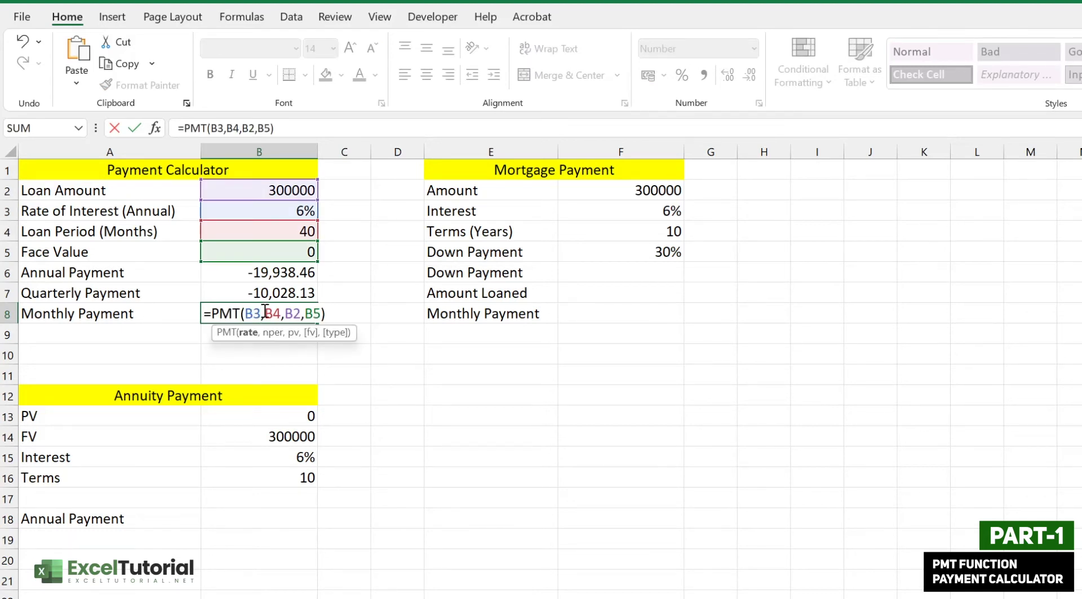
{"action": "type", "text": "/12"}
{"action": "key", "text": "Return"}
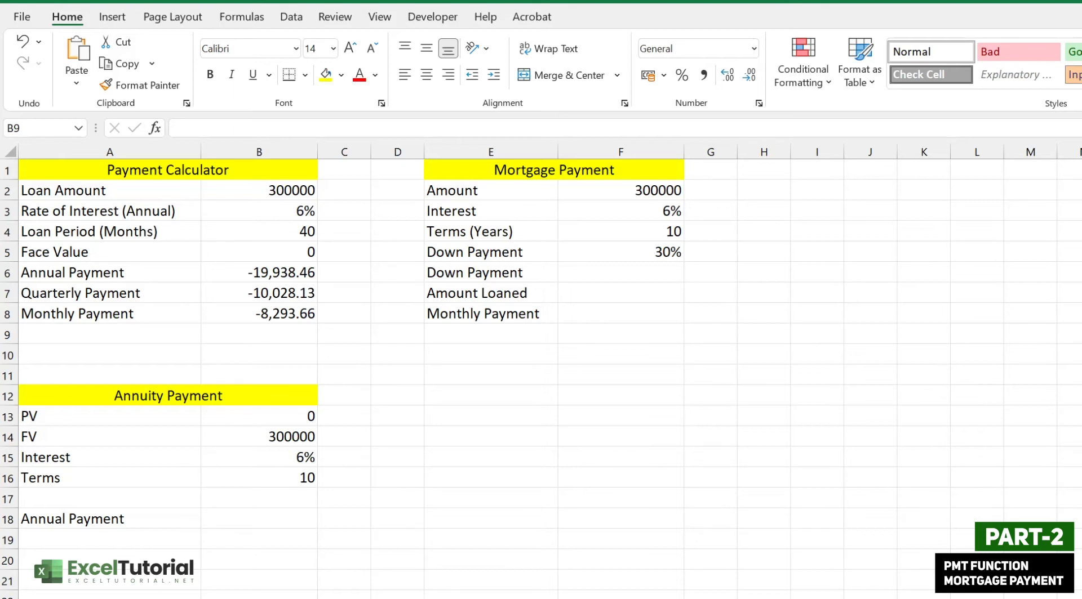
- Examine the Mortgage Payment table's inputs in F2:F5: amount, interest, terms in years and down payment percentage
{"action": "key", "text": "F2"}
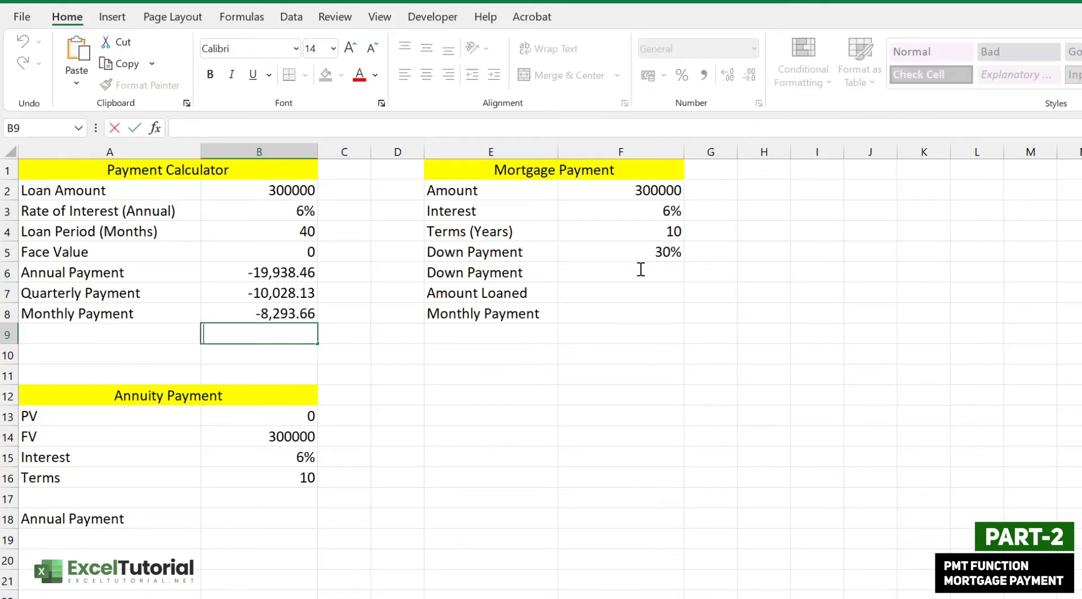
{"action": "left_click", "coordinate": [641, 270]}
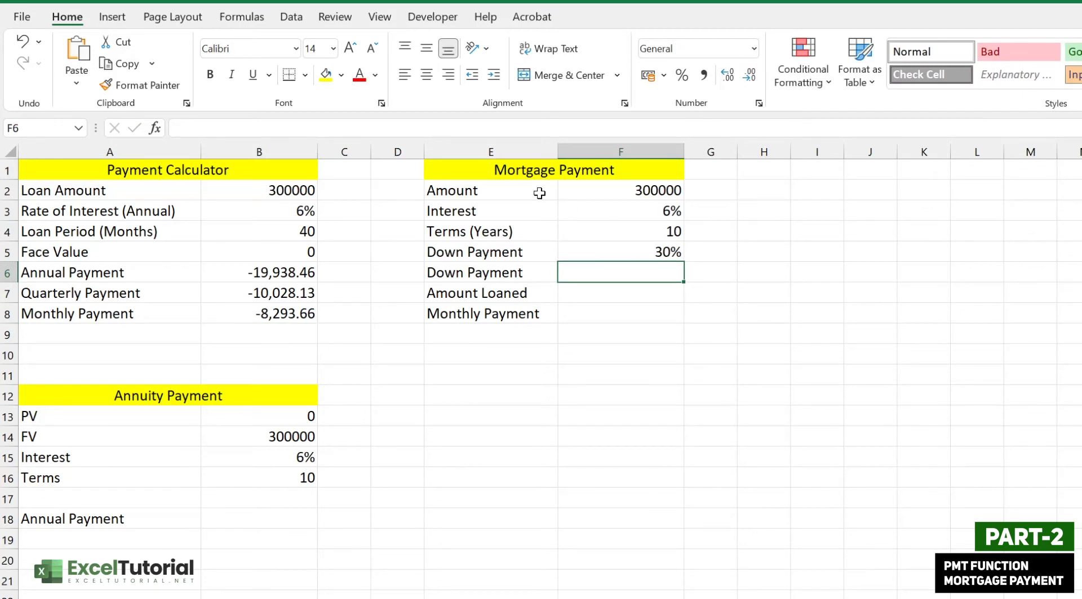
{"action": "left_click", "coordinate": [619, 182]}
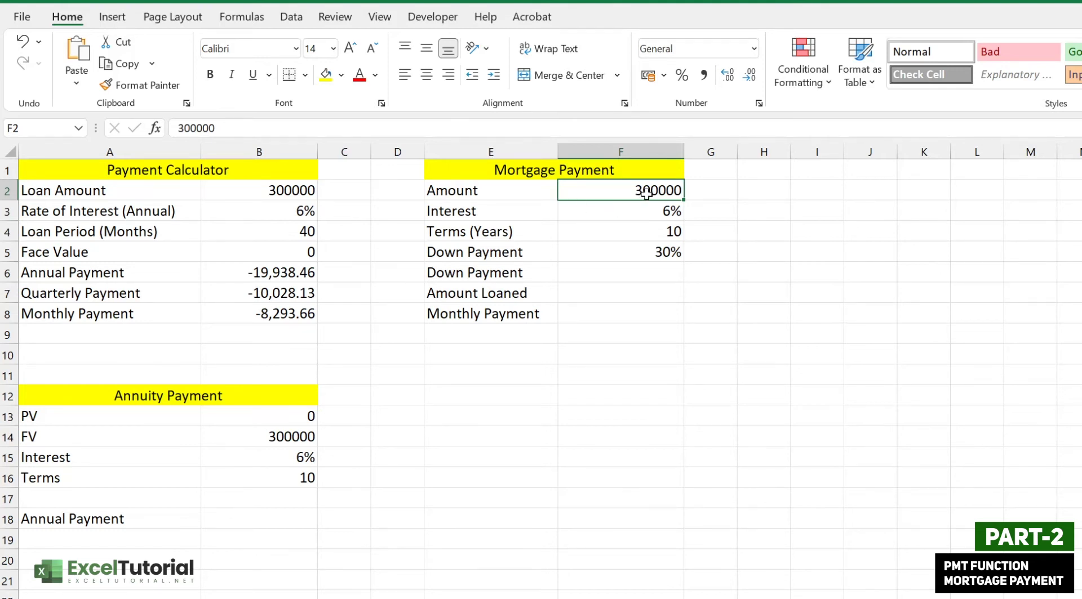
{"action": "left_click", "coordinate": [651, 212]}
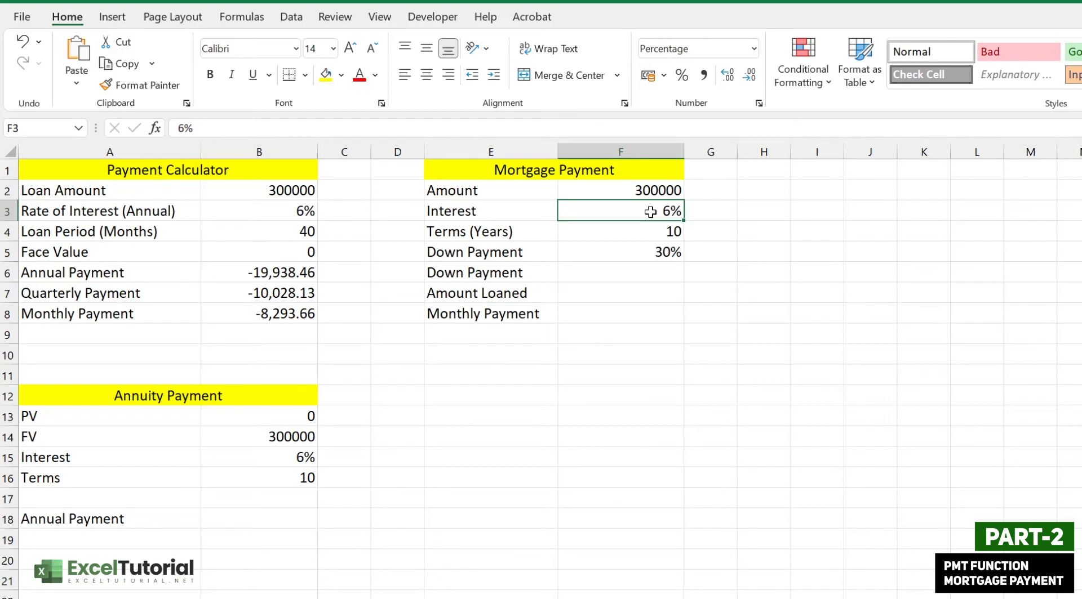
{"action": "left_click", "coordinate": [653, 233]}
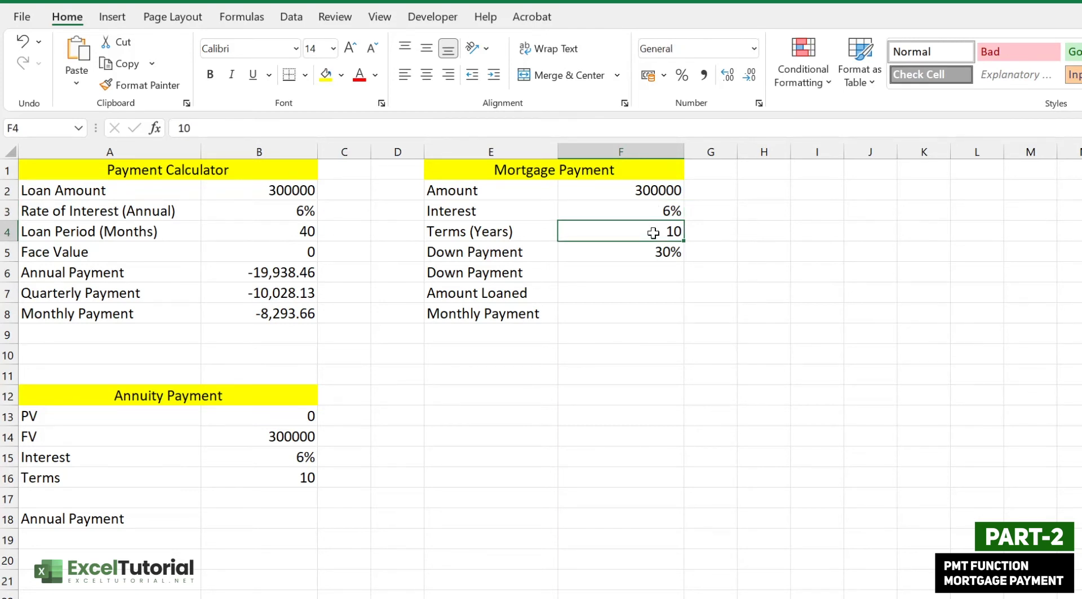
{"action": "left_click", "coordinate": [538, 234]}
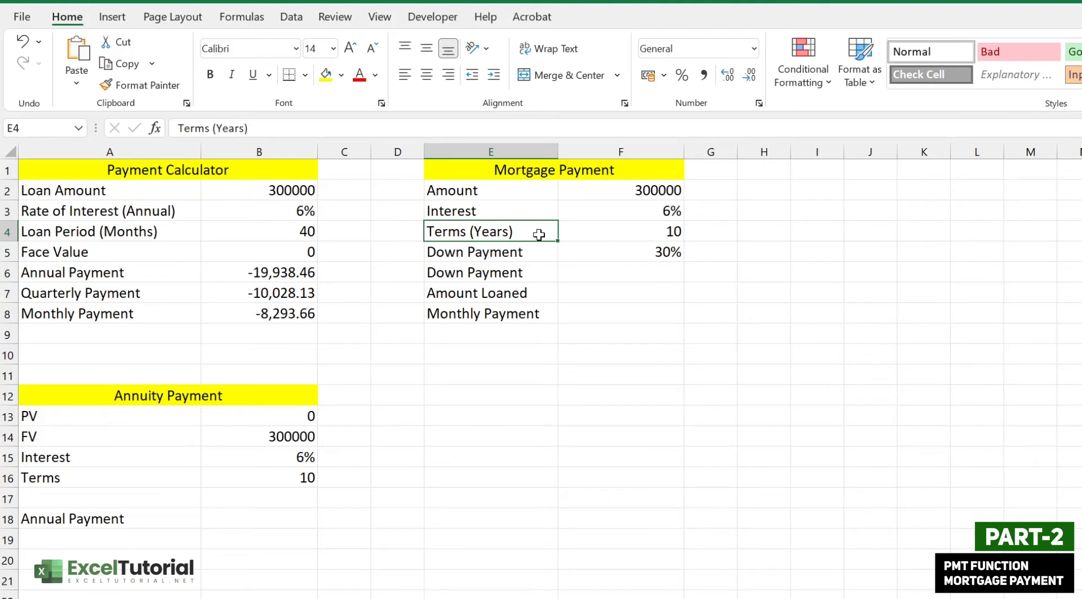
{"action": "left_click", "coordinate": [665, 272]}
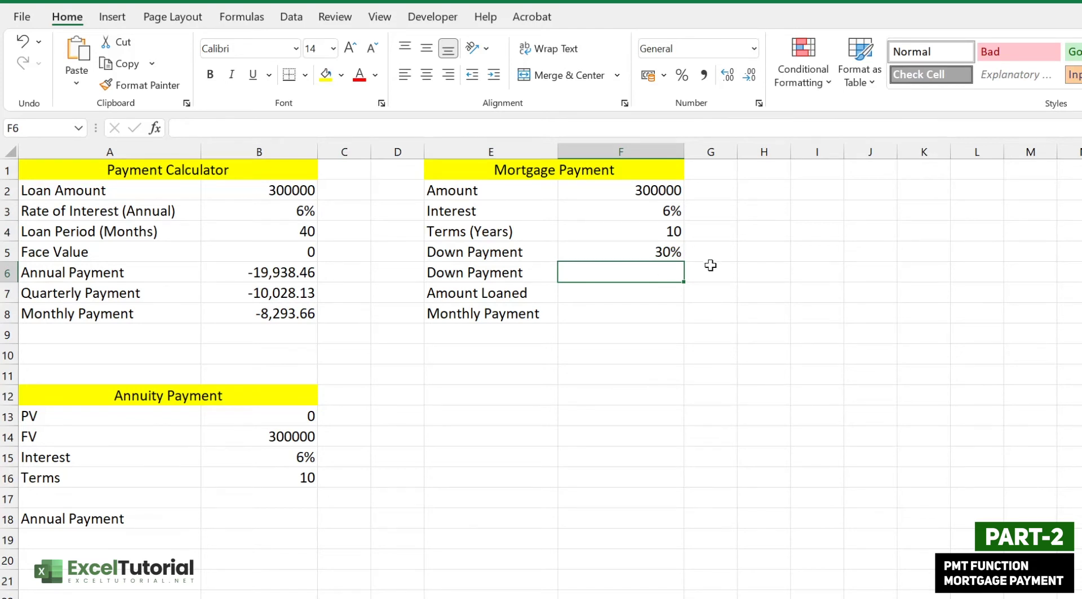
{"action": "left_click_drag", "start_coordinate": [664, 190], "coordinate": [690, 258]}
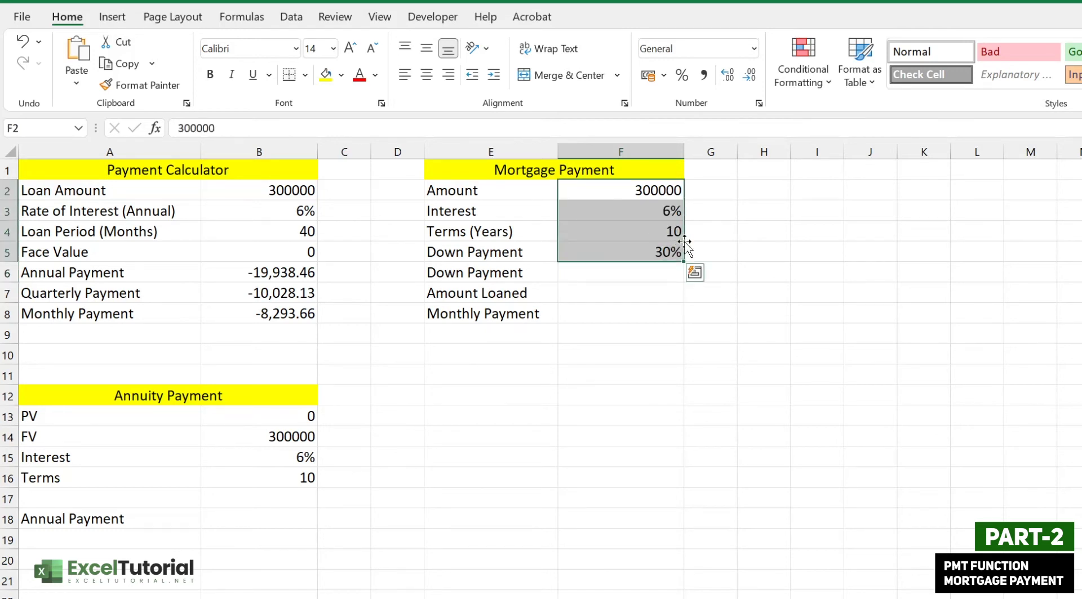
- Calculate the mortgage down payment in F6 as the amount times the down payment percentage, =F2*F5, and check the cells it uses
{"action": "left_click", "coordinate": [642, 269]}
{"action": "double_click", "coordinate": [643, 270]}
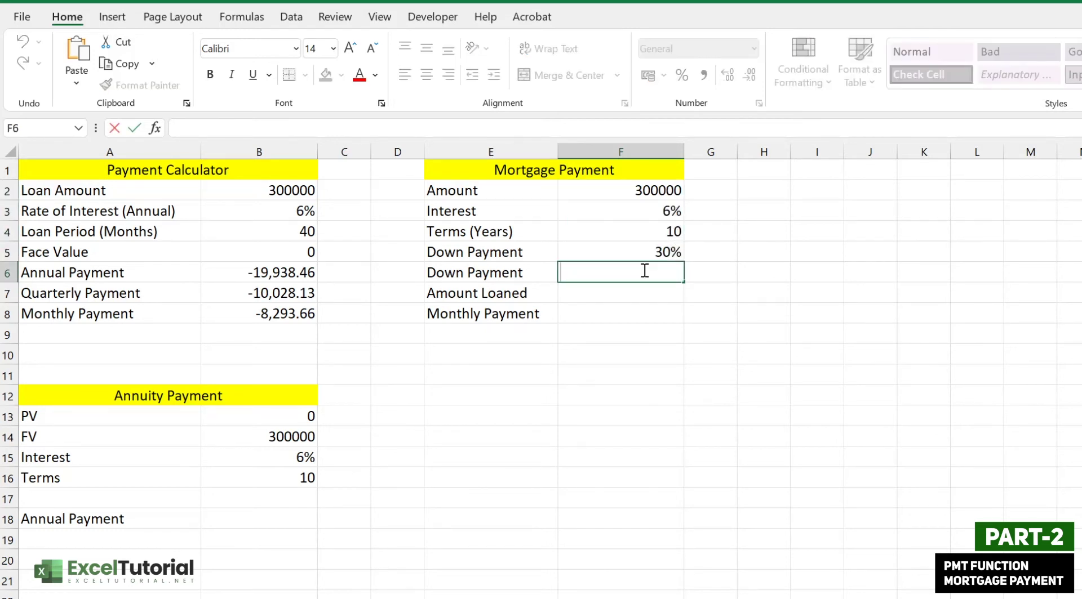
{"action": "type", "text": "="}
{"action": "left_click", "coordinate": [653, 190]}
{"action": "type", "text": "*"}
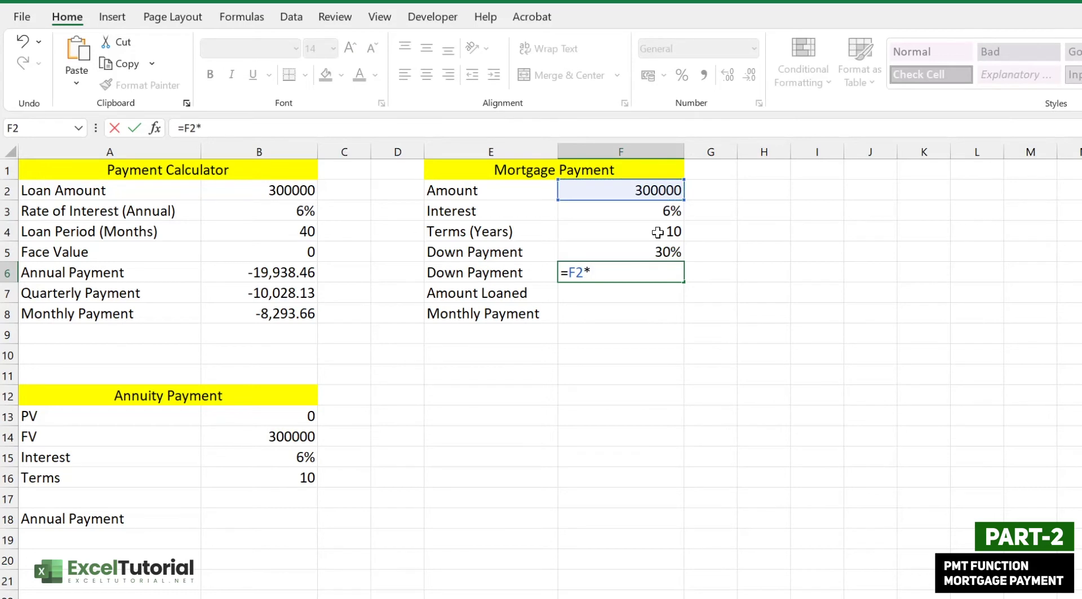
{"action": "left_click", "coordinate": [659, 254]}
{"action": "key", "text": "Return"}
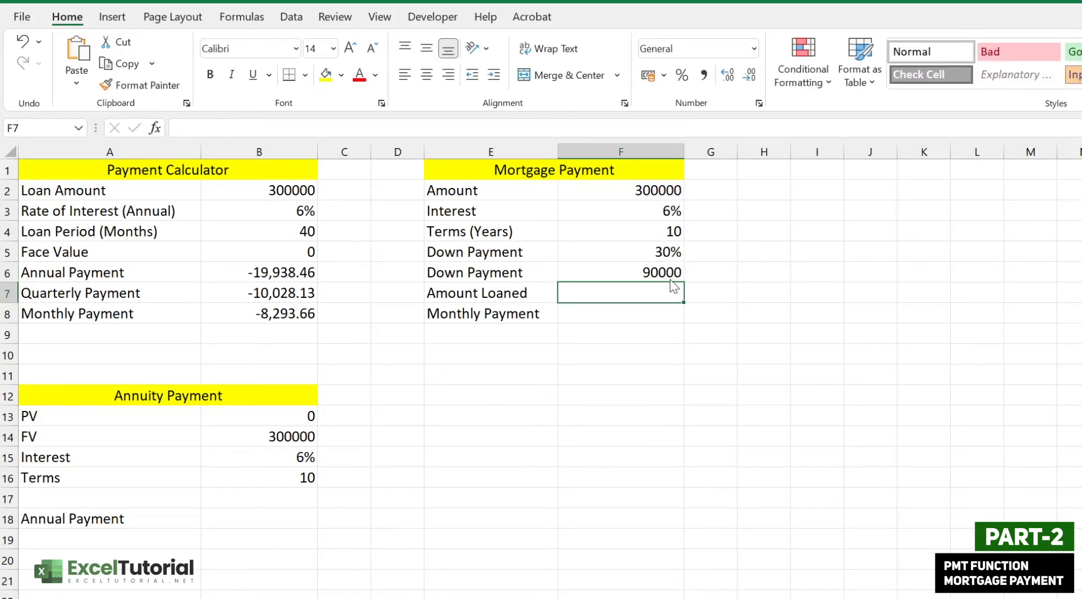
{"action": "left_click", "coordinate": [671, 273]}
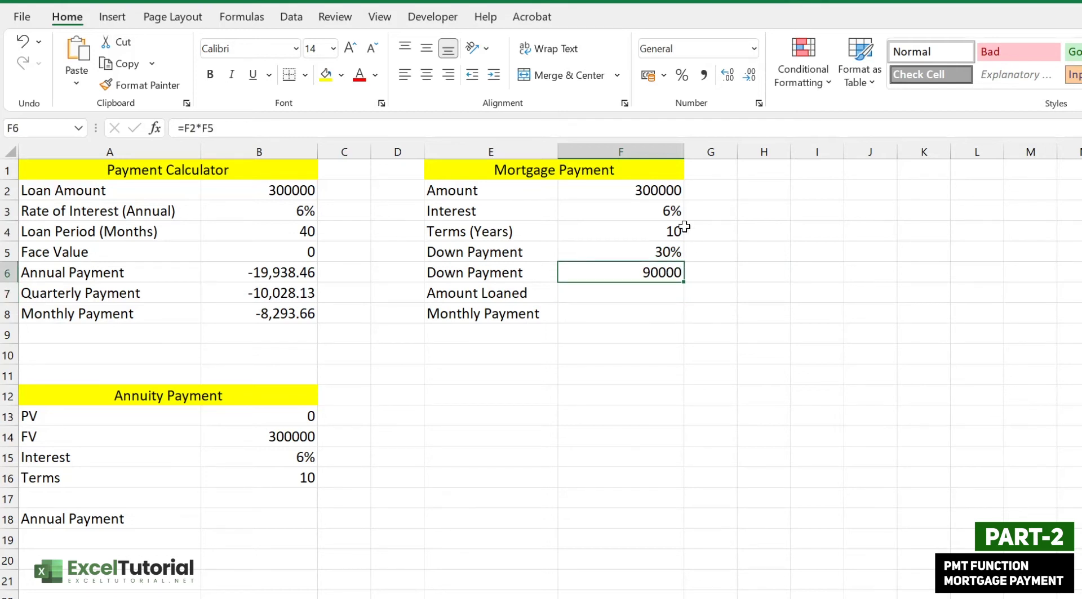
{"action": "left_click", "coordinate": [656, 192]}
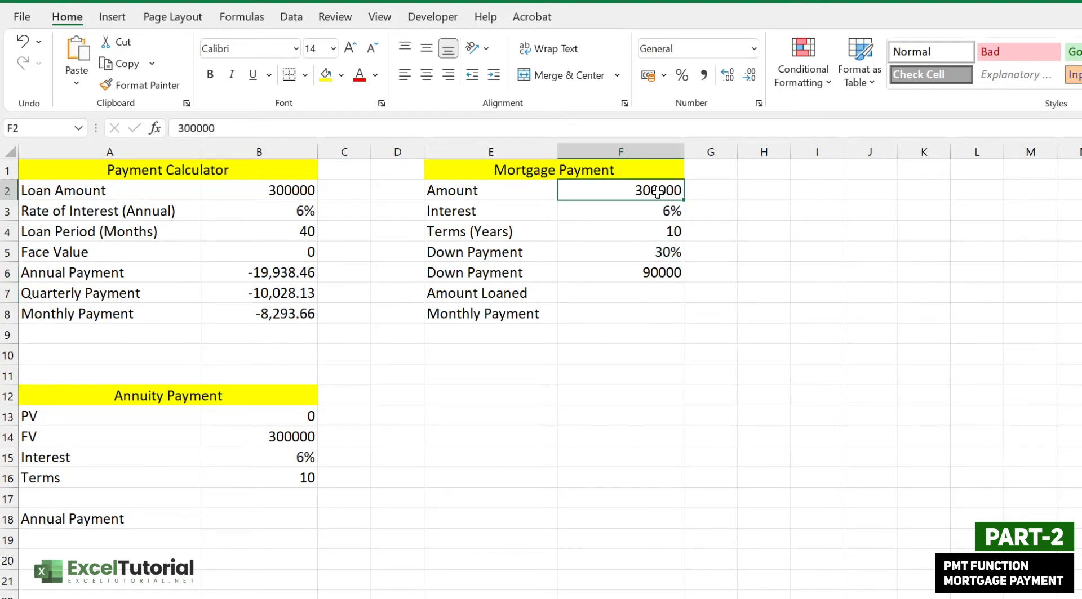
{"action": "left_click", "coordinate": [662, 251]}
{"action": "left_click", "coordinate": [666, 272]}
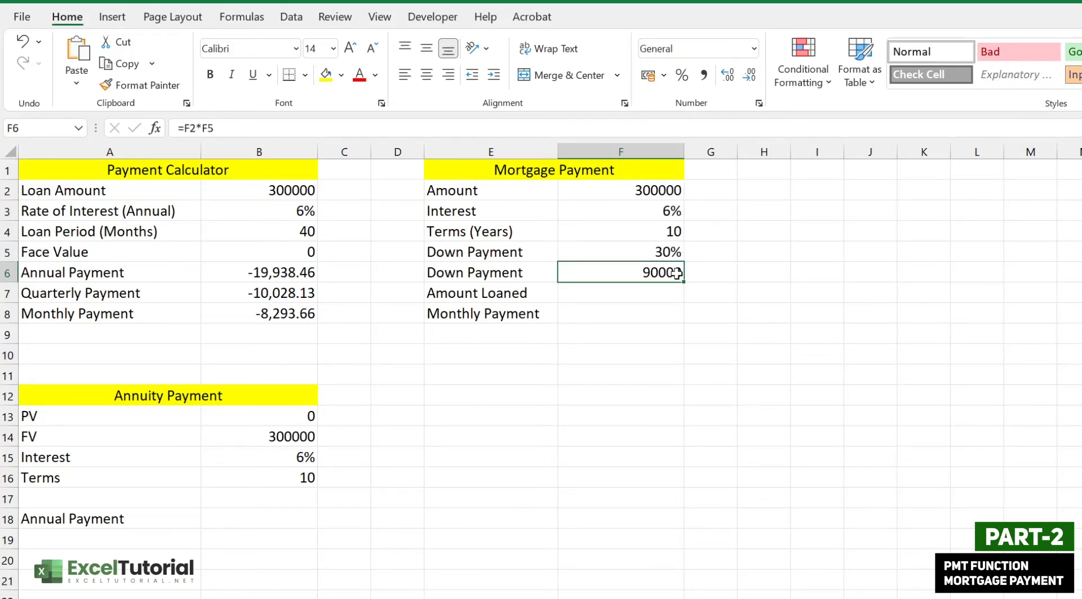
- Calculate the amount loaned in F7 by subtracting the down payment from the amount, with the formula =F2-F6
{"action": "left_click", "coordinate": [654, 290]}
{"action": "double_click", "coordinate": [654, 290]}
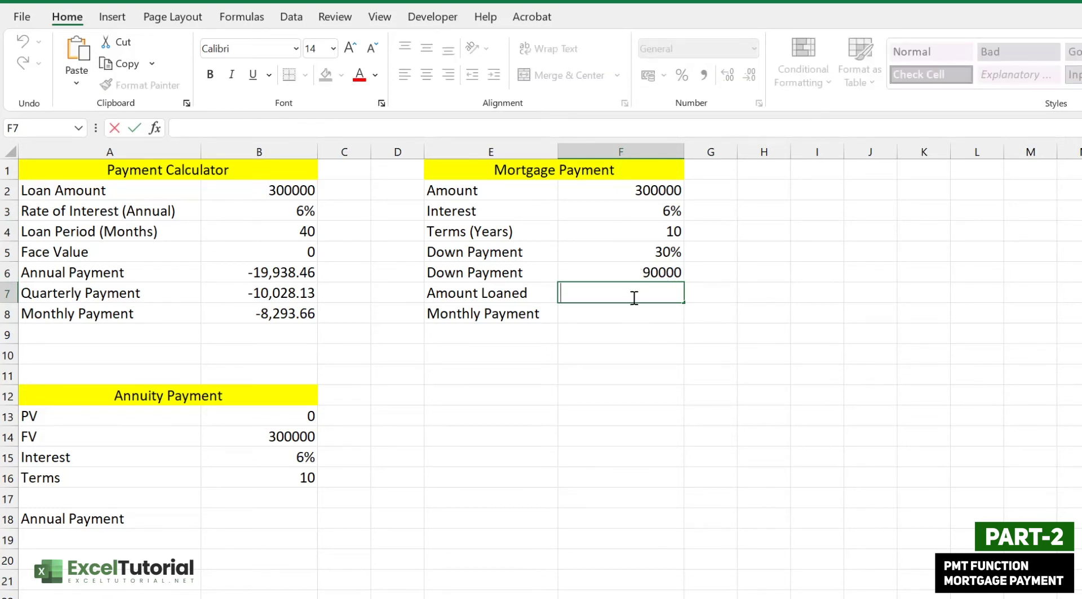
{"action": "type", "text": "="}
{"action": "left_click", "coordinate": [636, 187]}
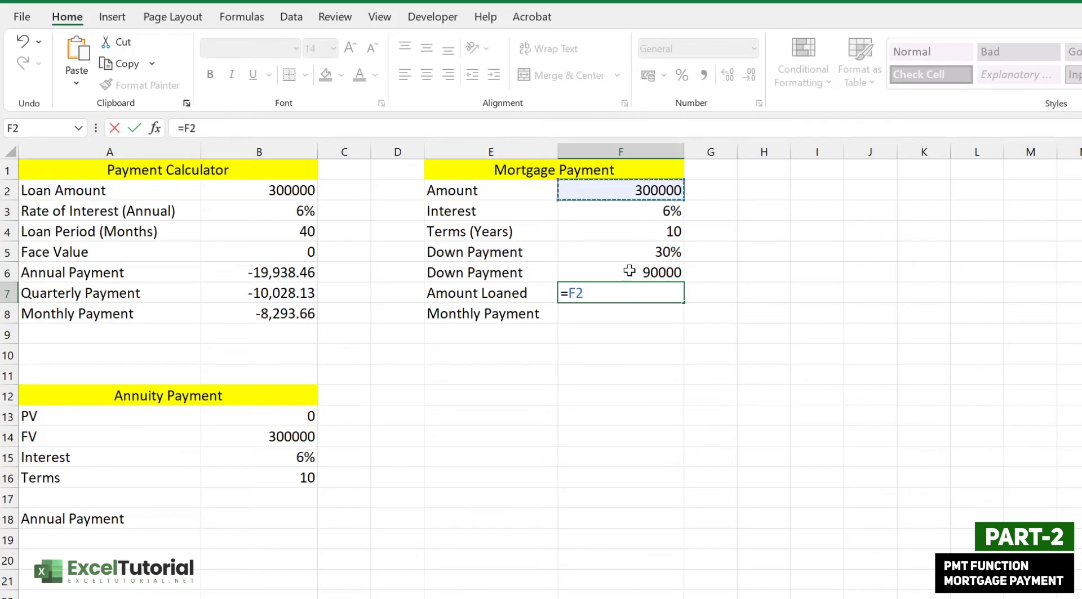
{"action": "type", "text": "-"}
{"action": "left_click", "coordinate": [662, 269]}
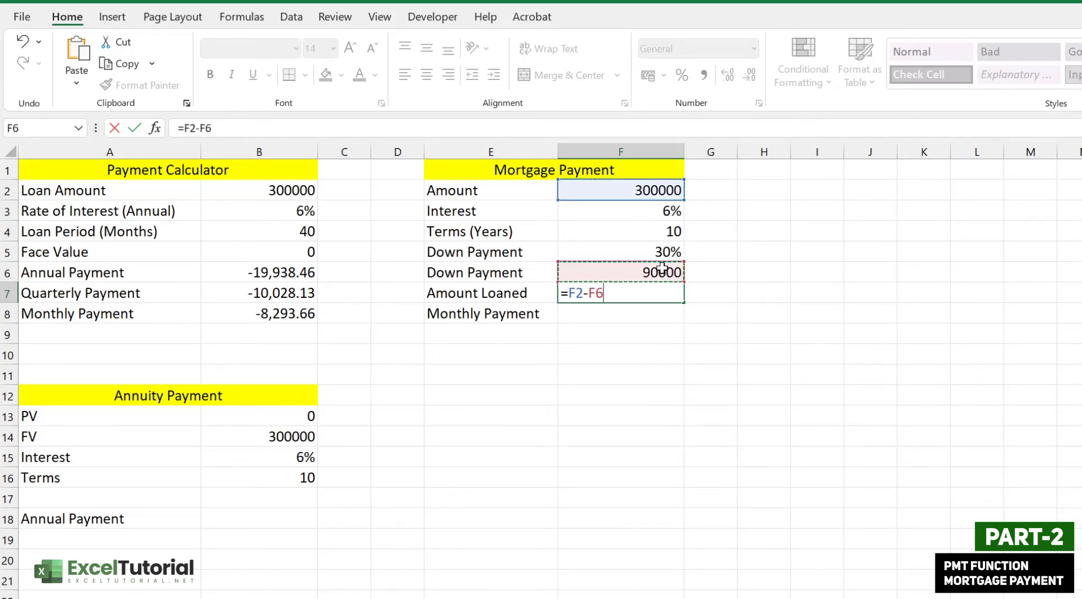
{"action": "key", "text": "Return"}
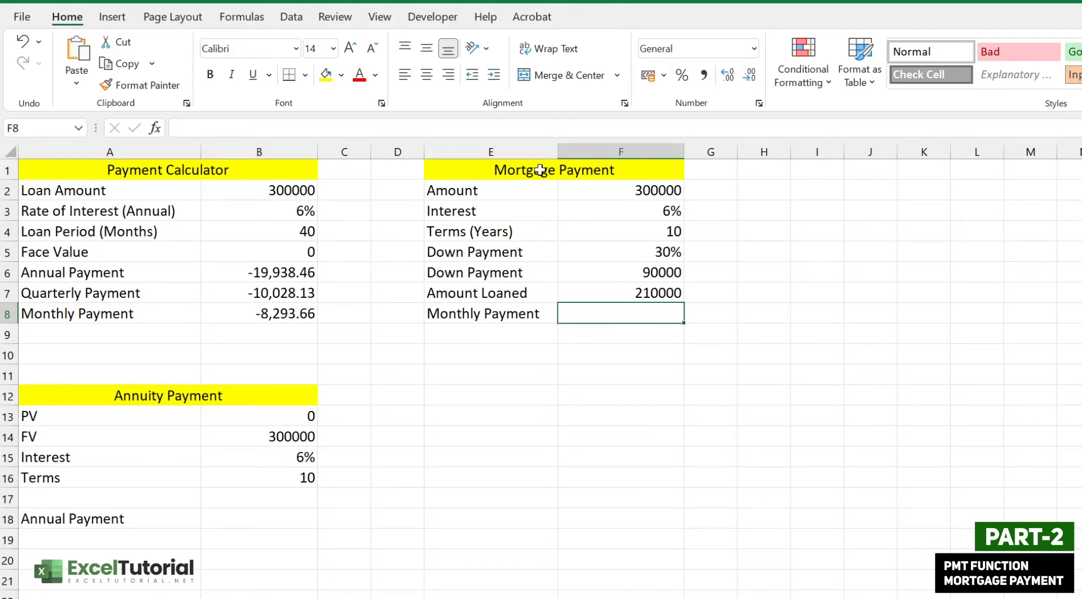
- Calculate the monthly mortgage payment in F8 from monthly interest, term in months and amount loaned, with =PMT(F3/12,F4*12,F7)
{"action": "left_click", "coordinate": [298, 314]}
{"action": "left_click", "coordinate": [571, 319]}
{"action": "double_click", "coordinate": [611, 315]}
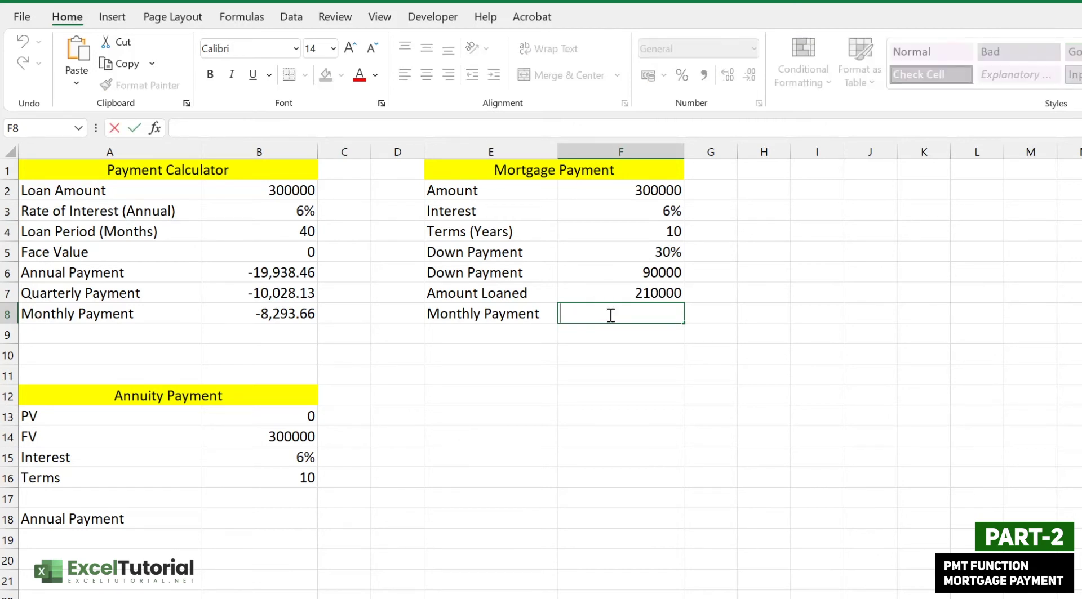
{"action": "type", "text": "="}
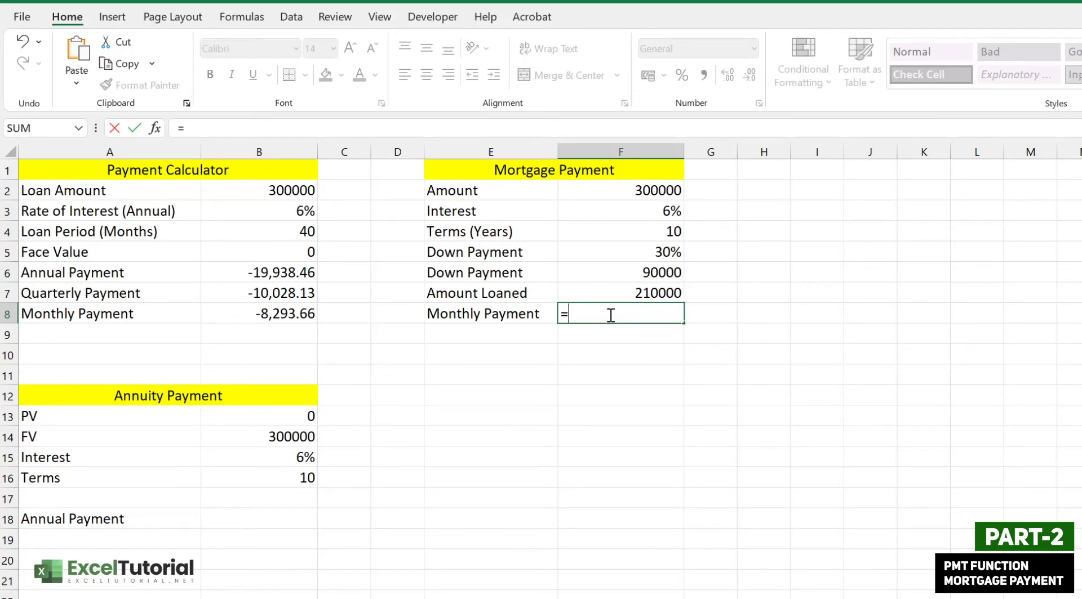
{"action": "type", "text": "PMT("}
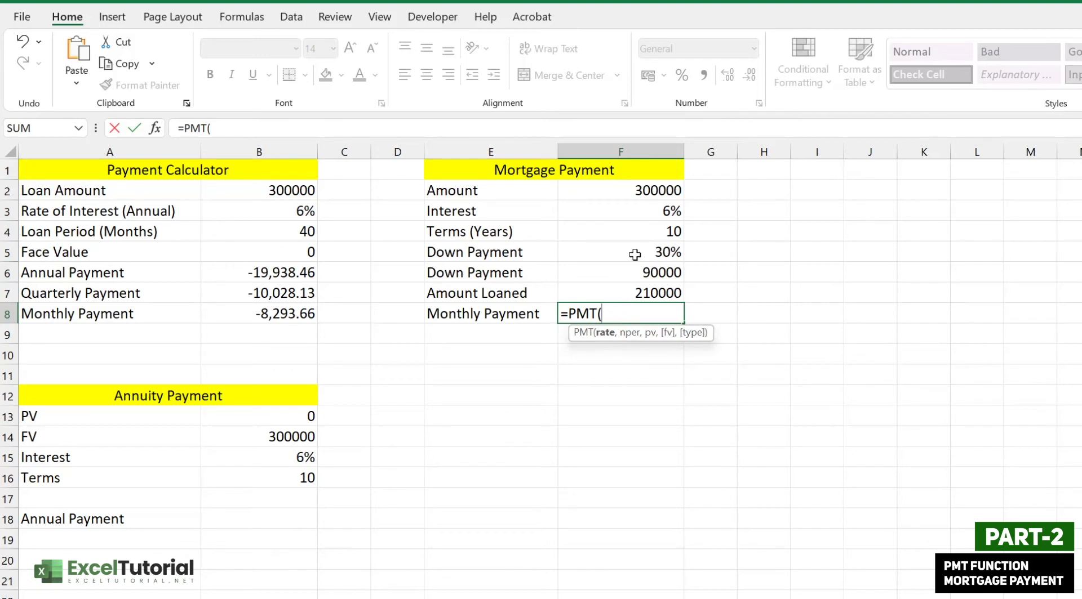
{"action": "left_click", "coordinate": [654, 217]}
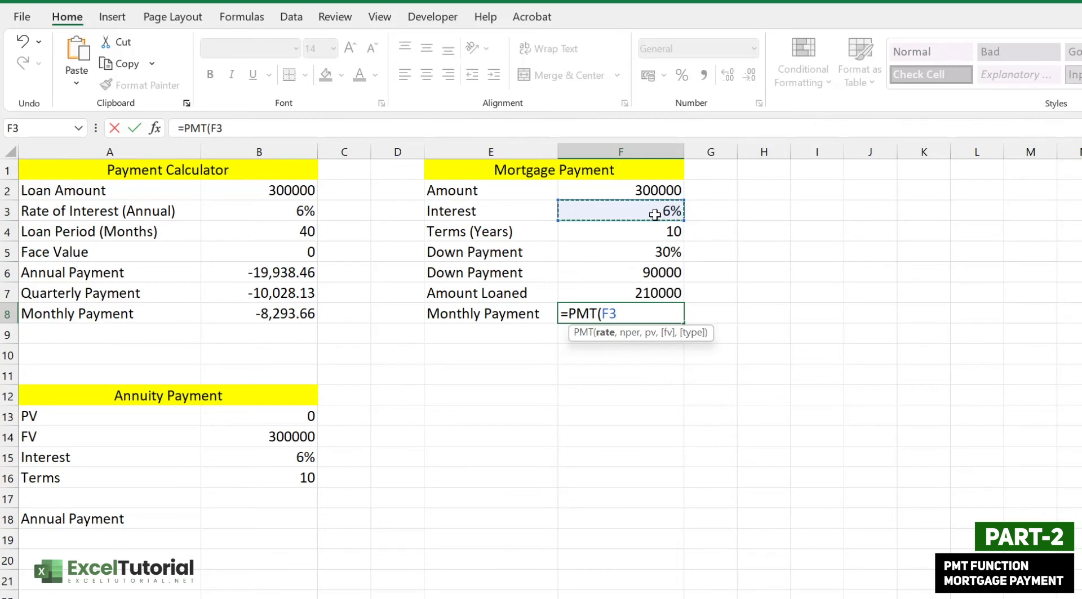
{"action": "type", "text": "/12,"}
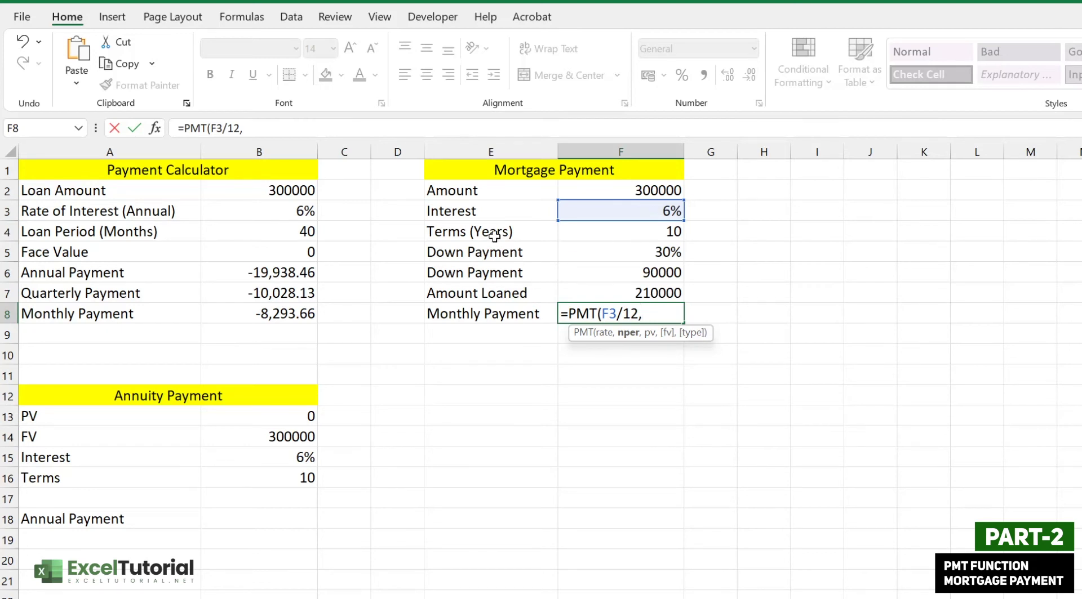
{"action": "left_click", "coordinate": [631, 233]}
{"action": "type", "text": "*"}
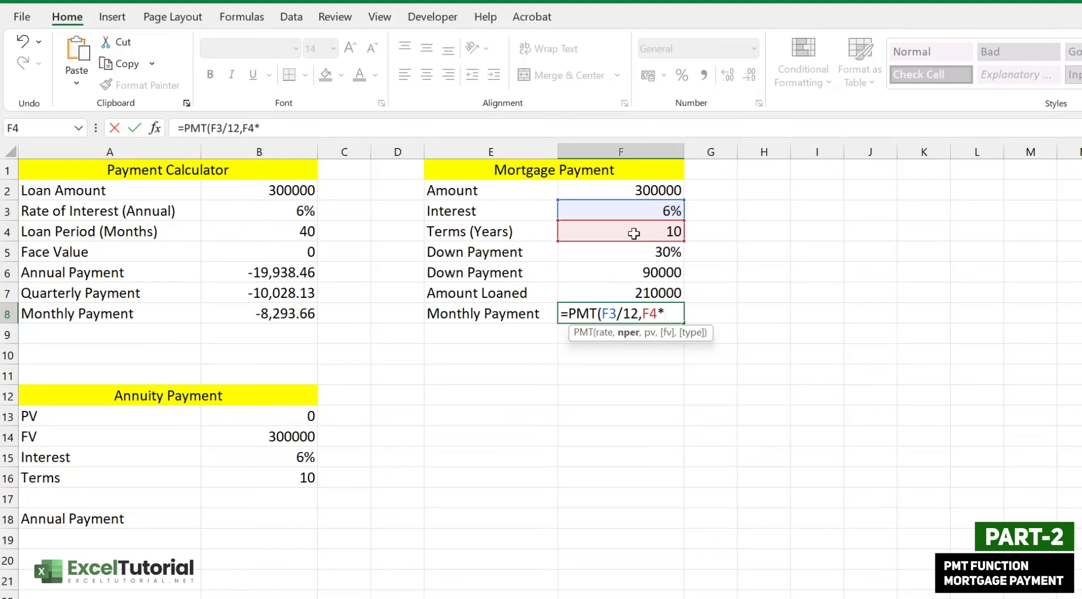
{"action": "type", "text": "12,"}
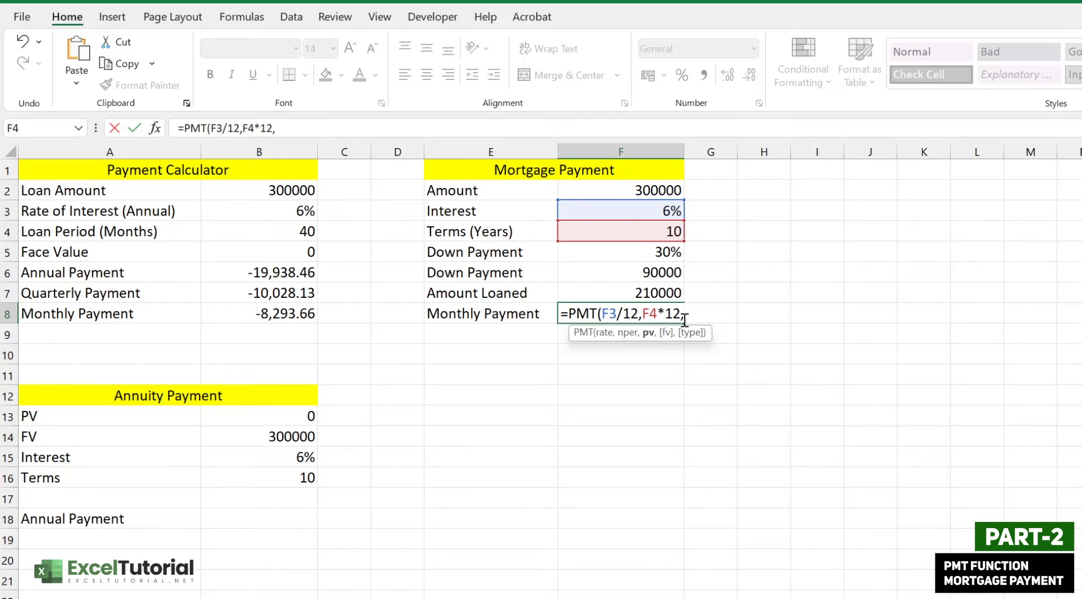
{"action": "left_click", "coordinate": [675, 291]}
{"action": "type", "text": ")"}
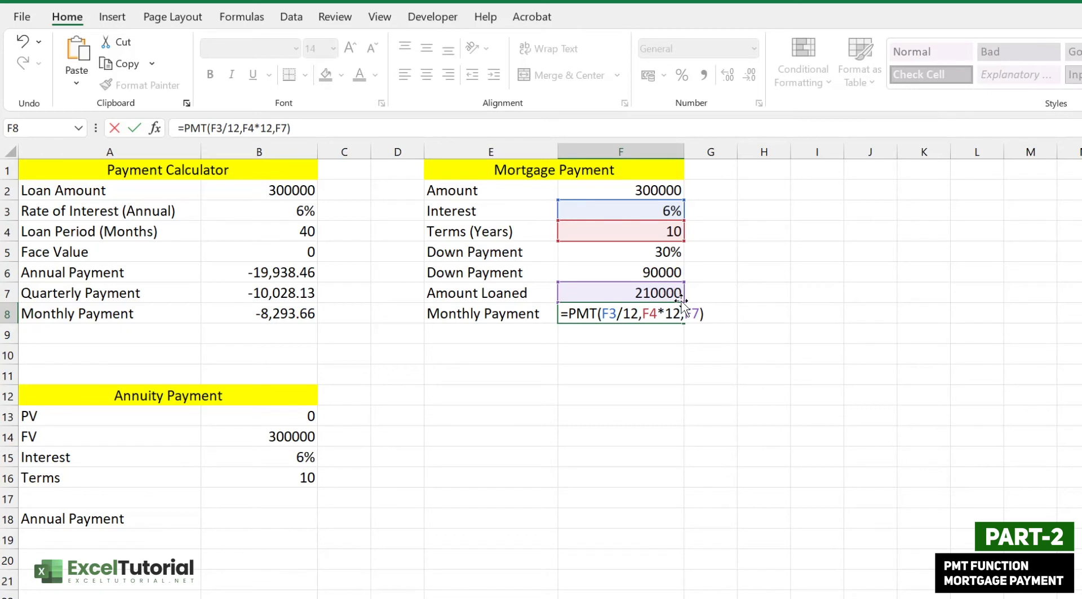
{"action": "key", "text": "Return"}
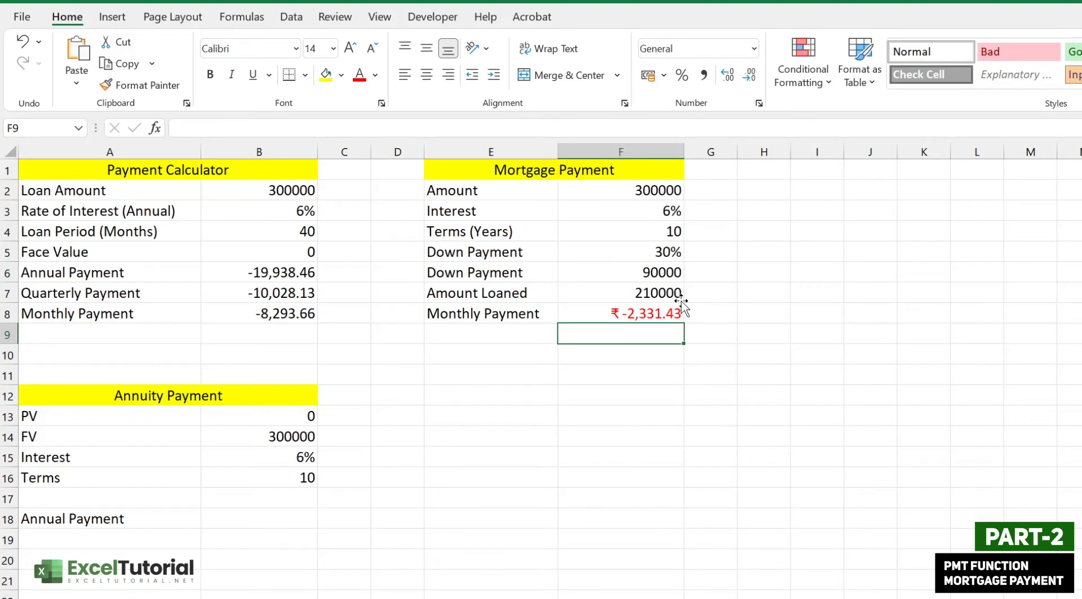
- Change the currency symbol of the monthly mortgage payment in F8 to a dollar sign ($)
{"action": "left_click", "coordinate": [628, 313]}
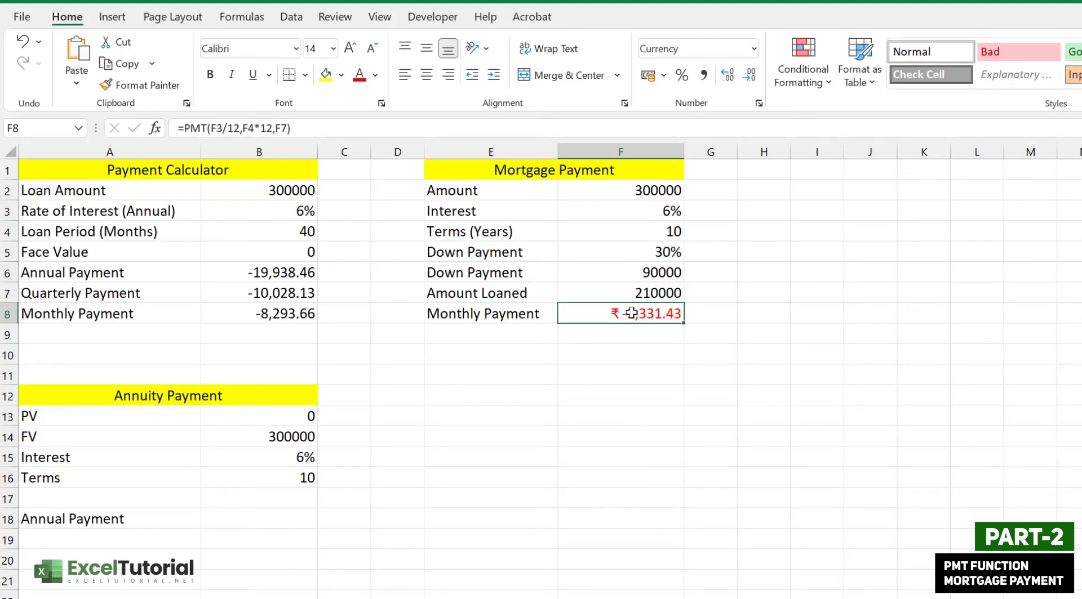
{"action": "right_click", "coordinate": [632, 315]}
{"action": "left_click", "coordinate": [693, 597]}
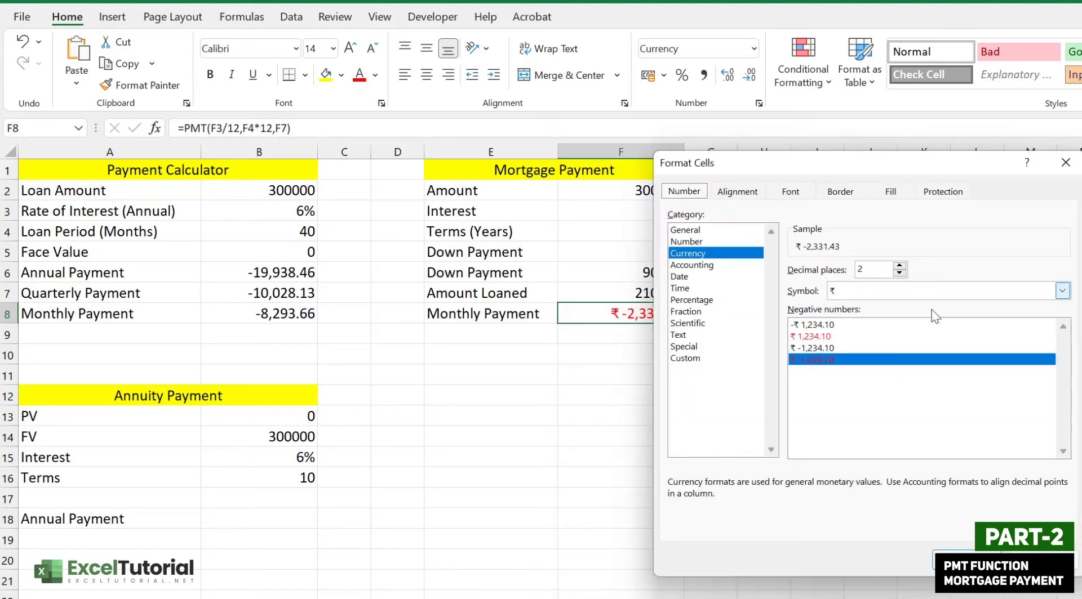
{"action": "left_click", "coordinate": [938, 292]}
{"action": "scroll", "coordinate": [952, 381], "scroll_direction": "down", "scroll_amount": 3}
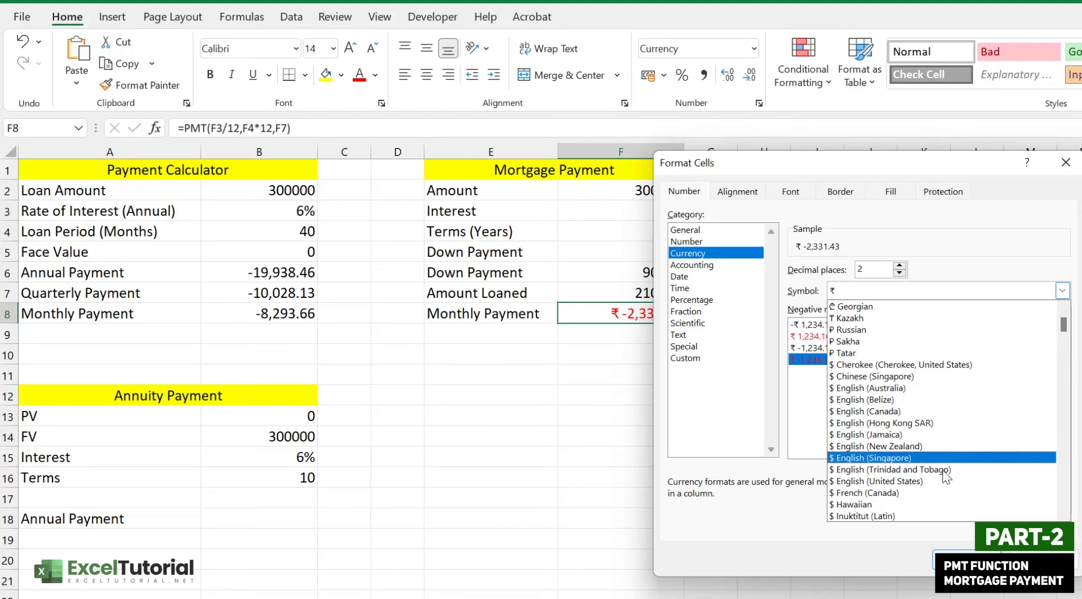
{"action": "left_click", "coordinate": [902, 505]}
{"action": "left_click", "coordinate": [961, 559]}
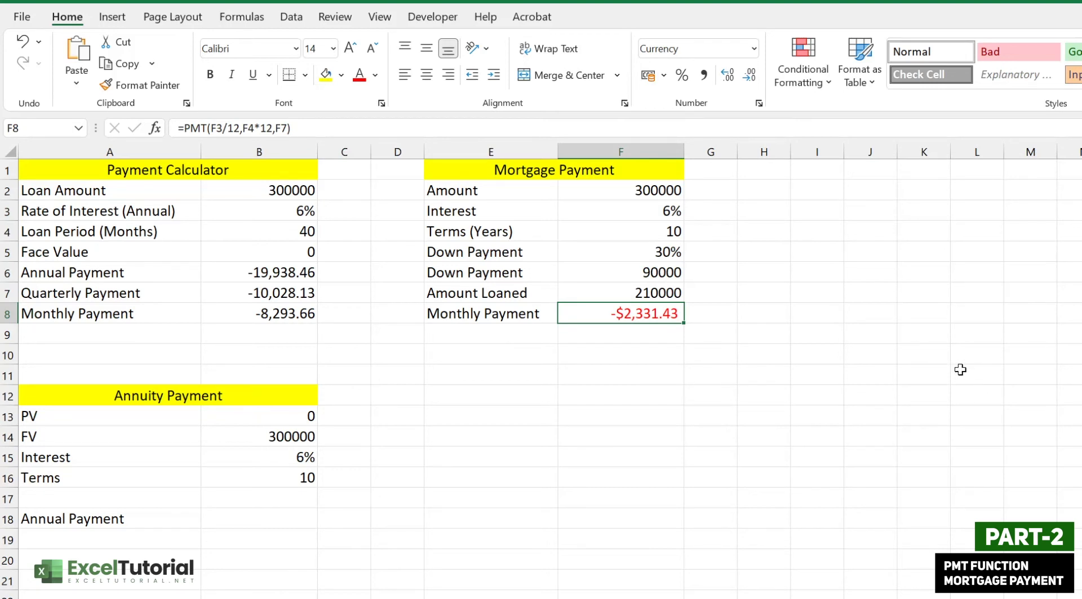
- Turn the monthly mortgage payment in F8 positive by negating the amount loaned in its formula: =PMT(F3/12,F4*12,-F7)
{"action": "left_click", "coordinate": [544, 235]}
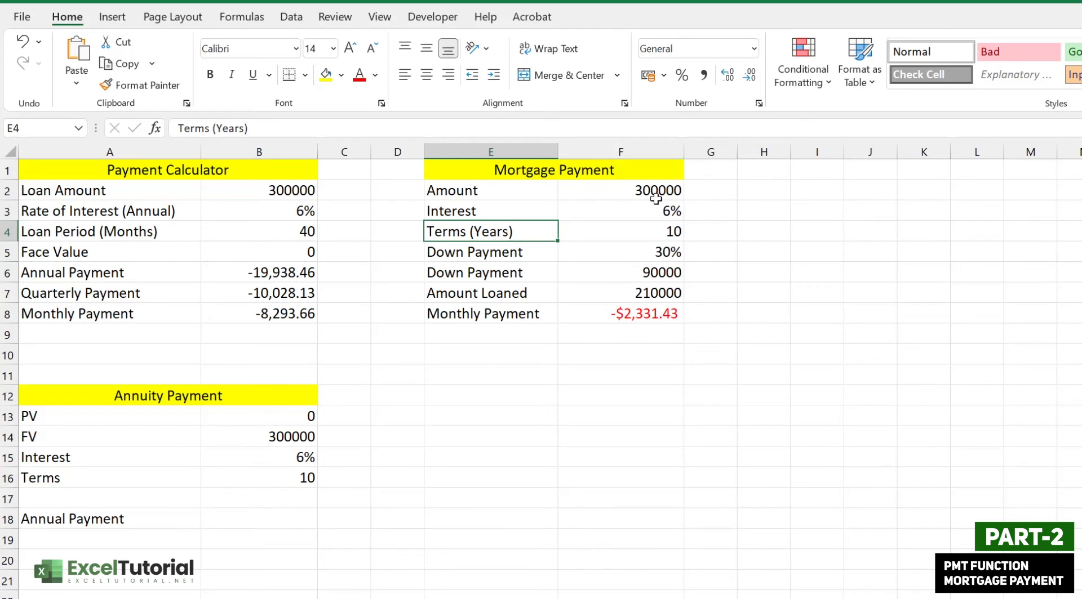
{"action": "left_click", "coordinate": [666, 294]}
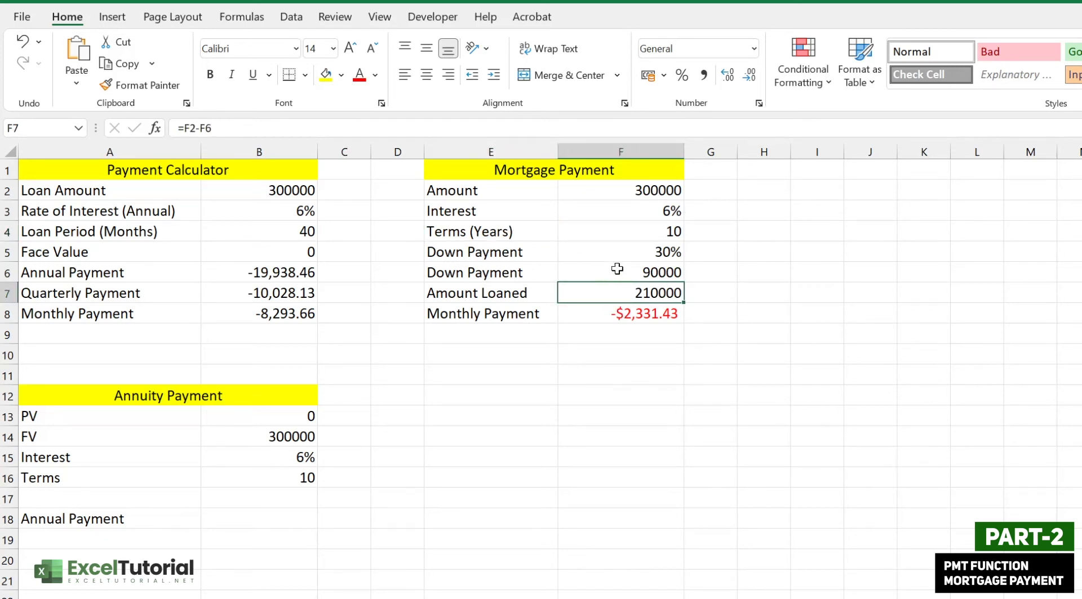
{"action": "left_click", "coordinate": [641, 271]}
{"action": "left_click", "coordinate": [648, 287]}
{"action": "left_click", "coordinate": [646, 317]}
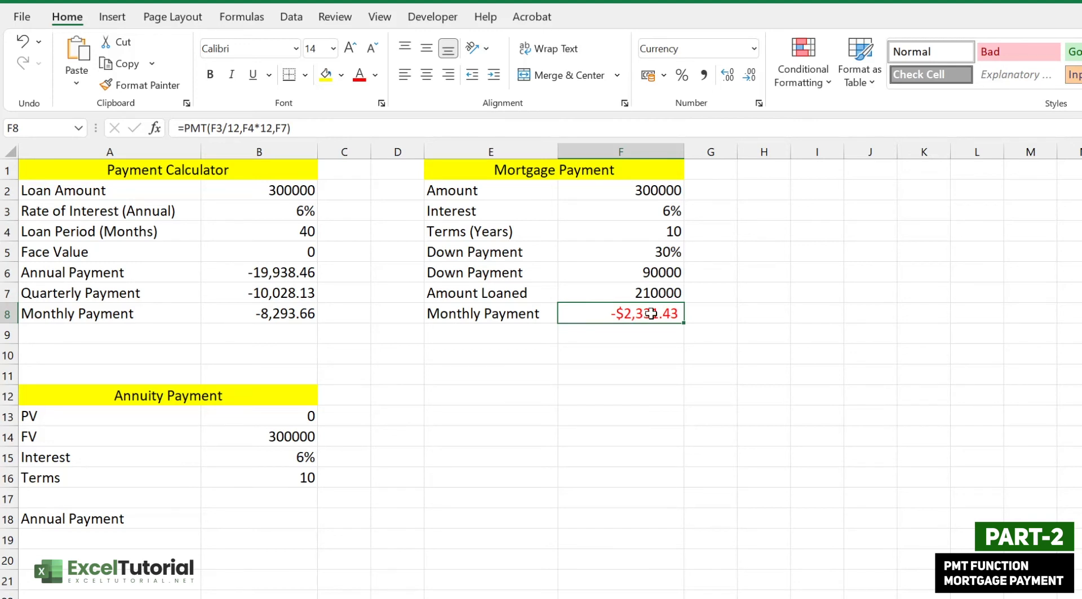
{"action": "double_click", "coordinate": [646, 316]}
{"action": "left_click", "coordinate": [686, 317]}
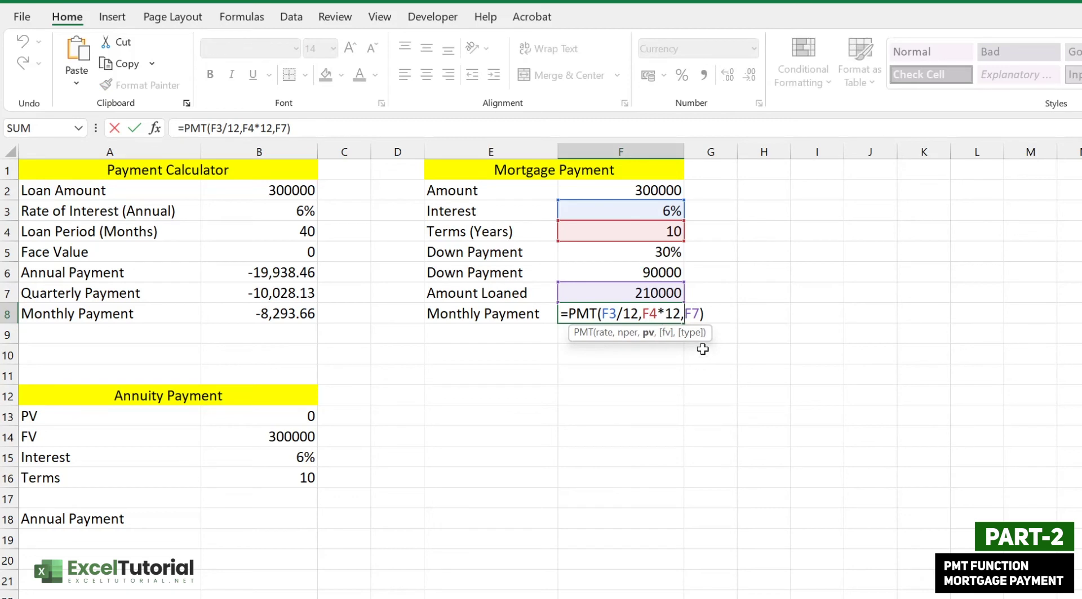
{"action": "type", "text": "-"}
{"action": "key", "text": "Return"}
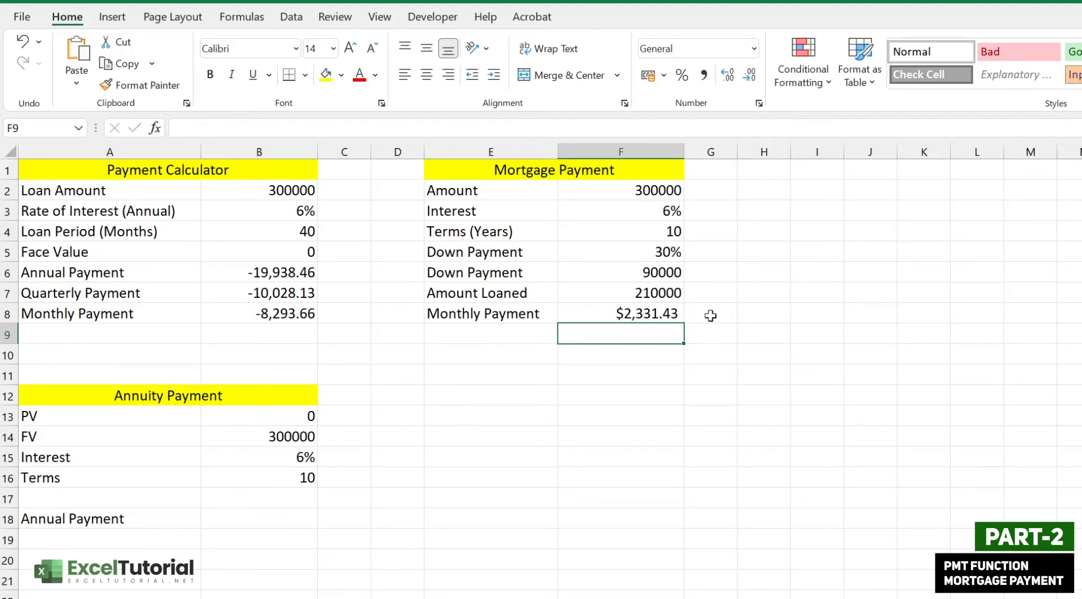
{"action": "left_click", "coordinate": [680, 312]}
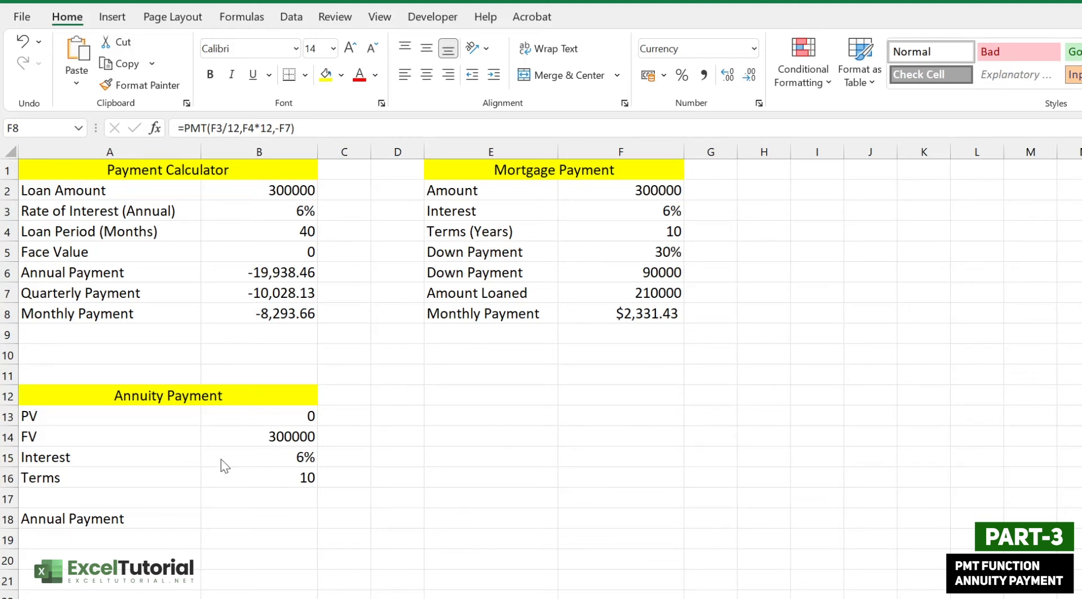
- Review the annuity inputs in B13 to B16: present value, future value, interest and terms
{"action": "left_click", "coordinate": [283, 435]}
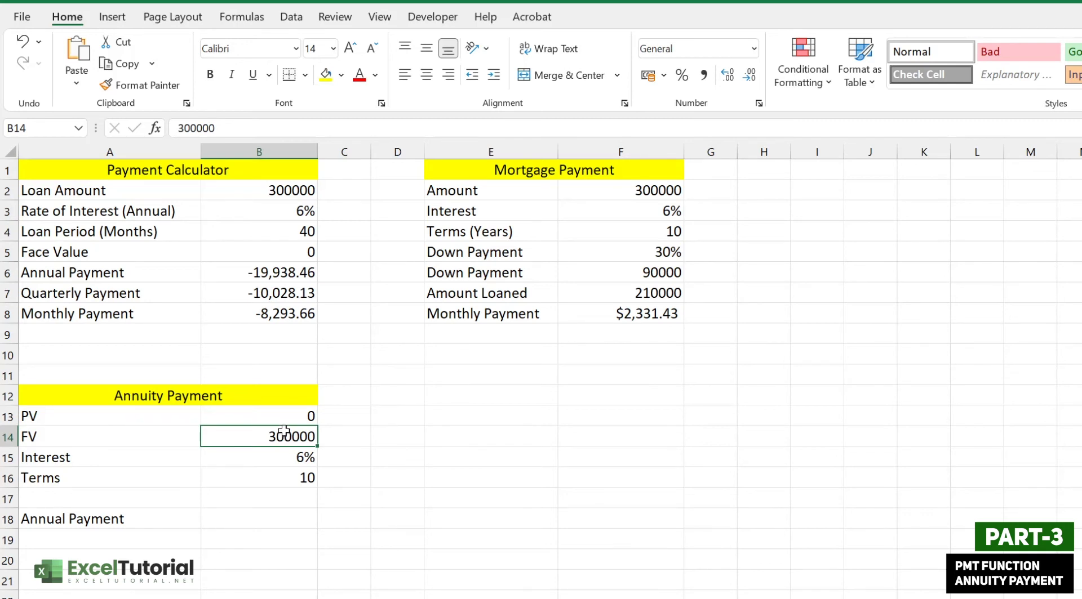
{"action": "left_click", "coordinate": [297, 479]}
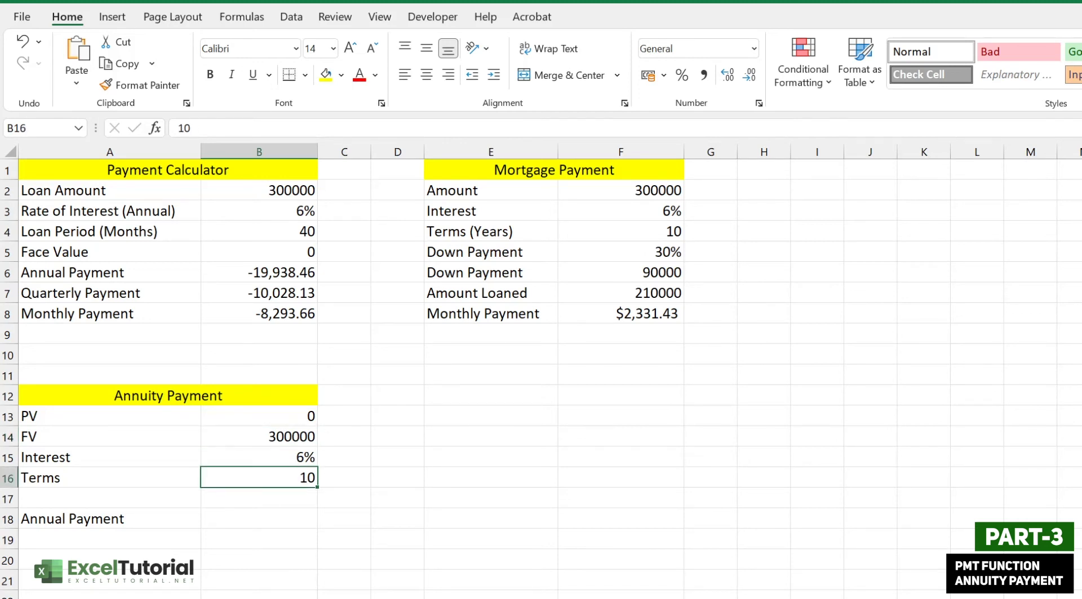
{"action": "left_click", "coordinate": [263, 437]}
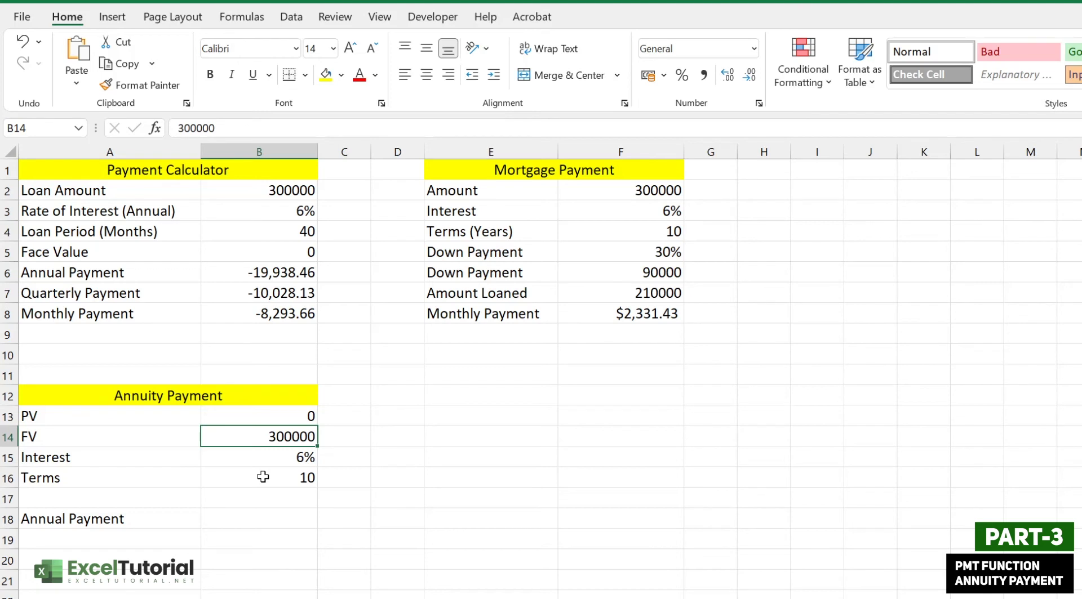
{"action": "key", "text": "Down"}
{"action": "key", "text": "Down"}
{"action": "key", "text": "Left"}
{"action": "left_click", "coordinate": [280, 478]}
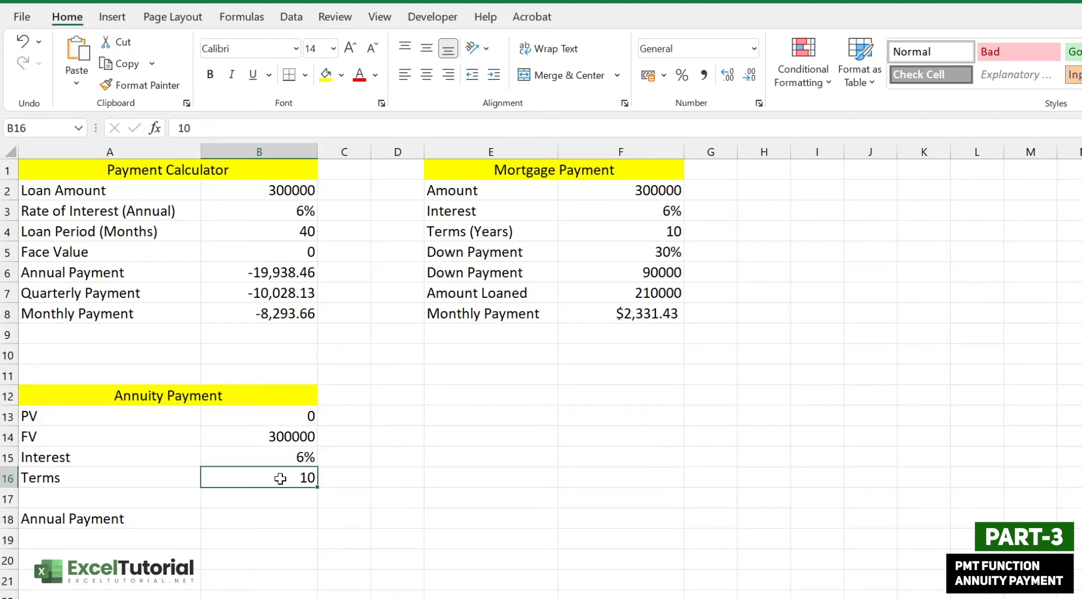
{"action": "left_click", "coordinate": [280, 460]}
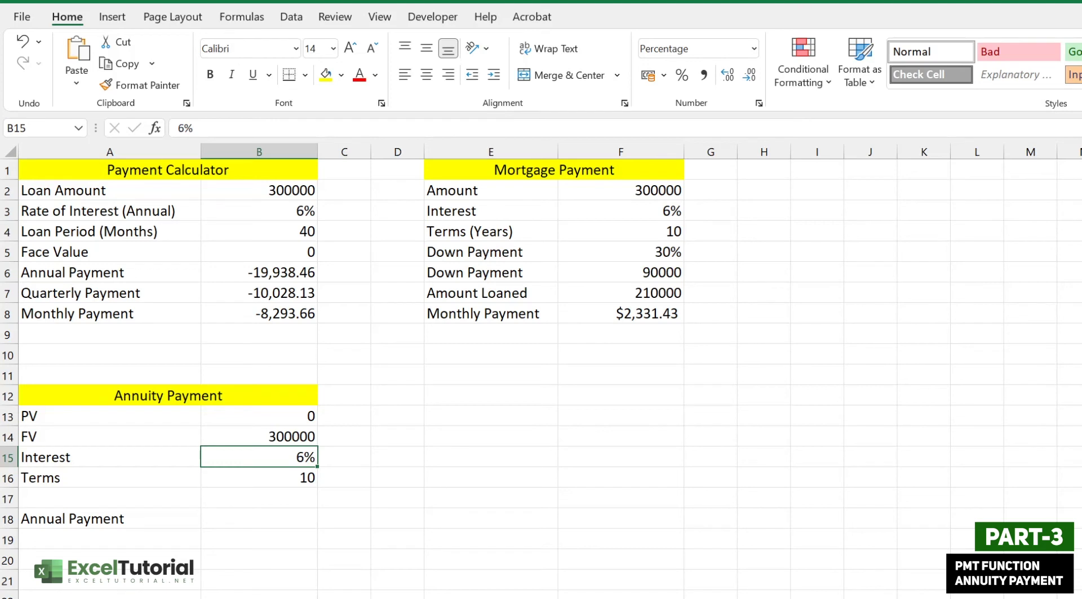
{"action": "left_click", "coordinate": [297, 417]}
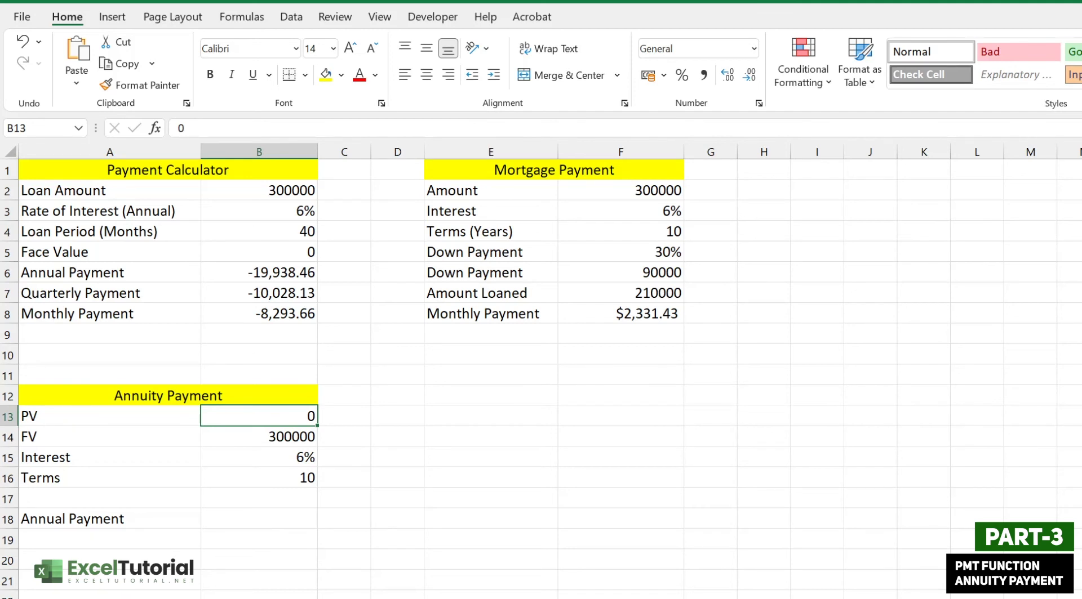
- Calculate the annual annuity payment in B18 for payments at the end of the period, with =PMT(B15,B16,B13,B14, 0)
{"action": "double_click", "coordinate": [226, 518]}
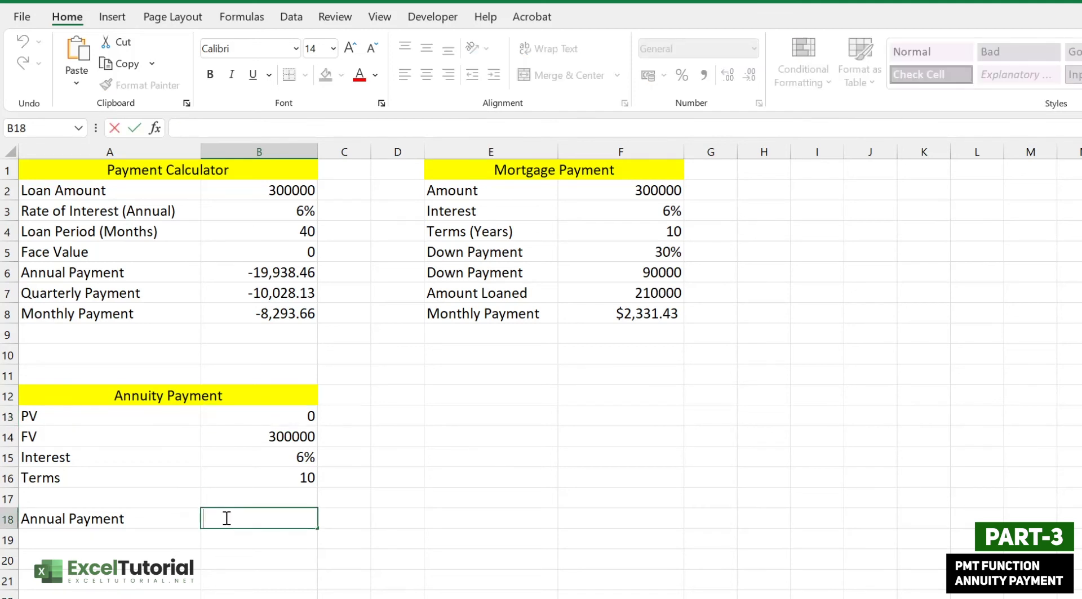
{"action": "type", "text": "=PMT("}
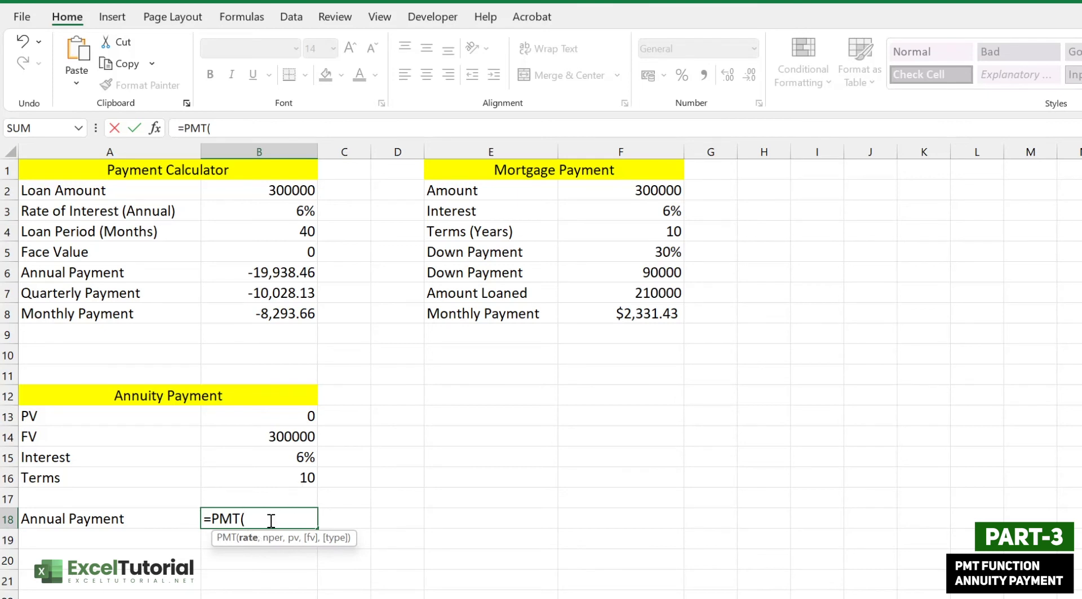
{"action": "left_click", "coordinate": [292, 457]}
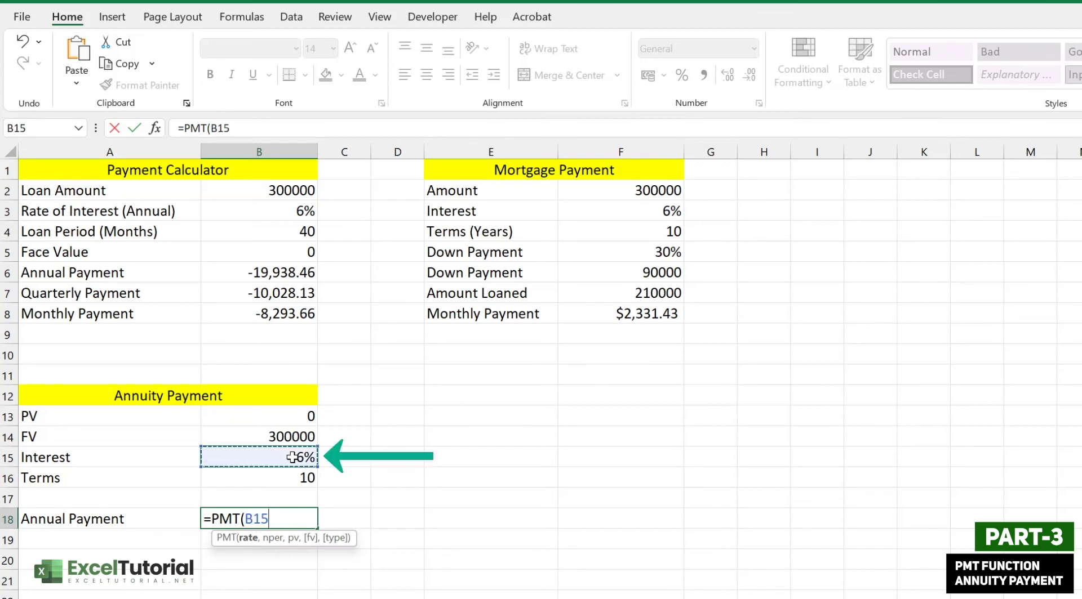
{"action": "type", "text": ","}
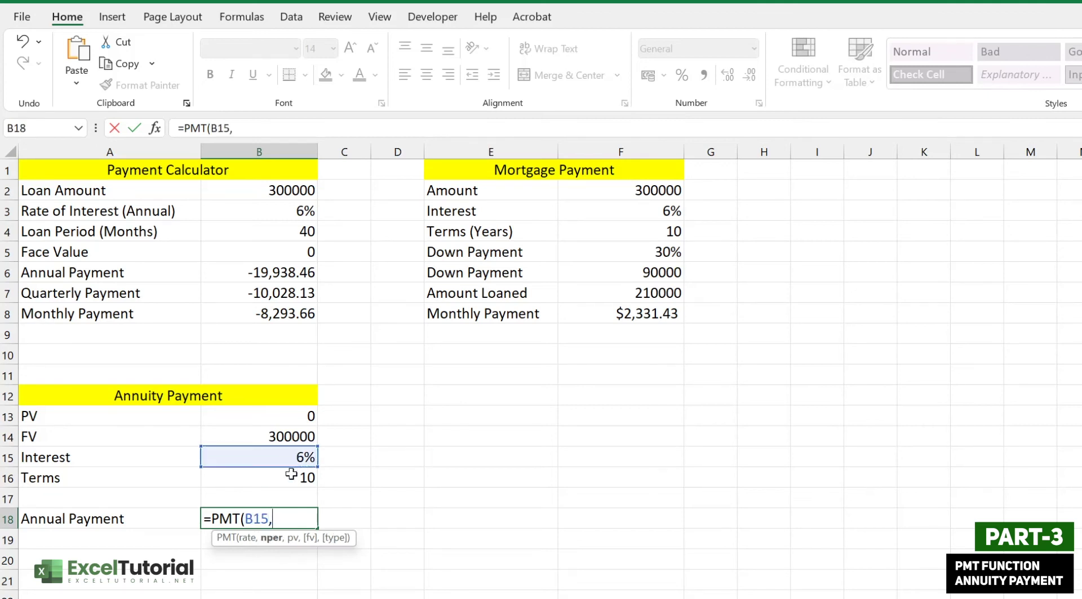
{"action": "left_click", "coordinate": [291, 474]}
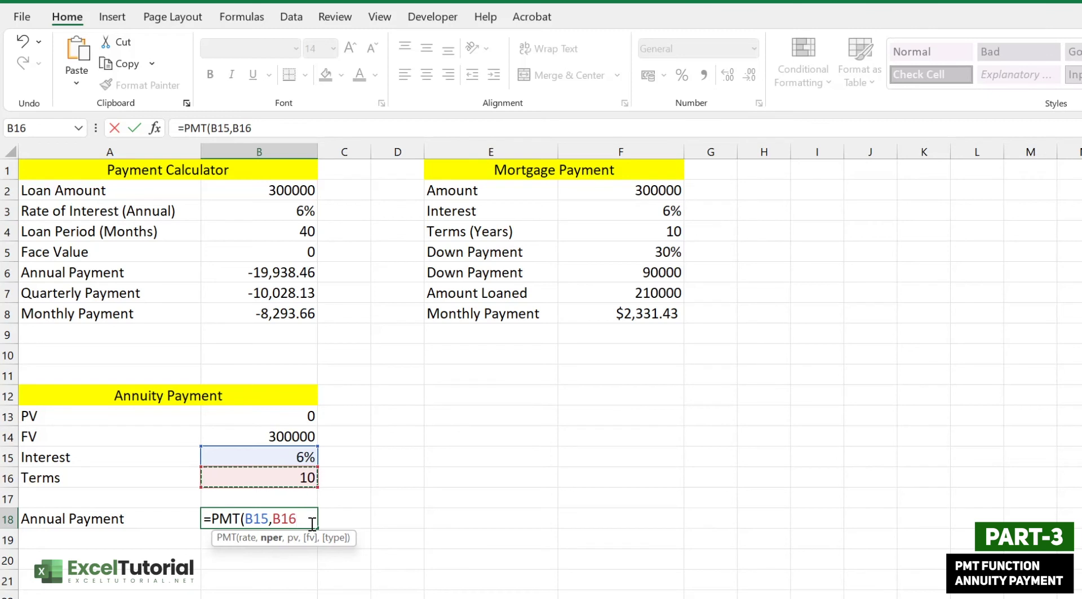
{"action": "type", "text": ","}
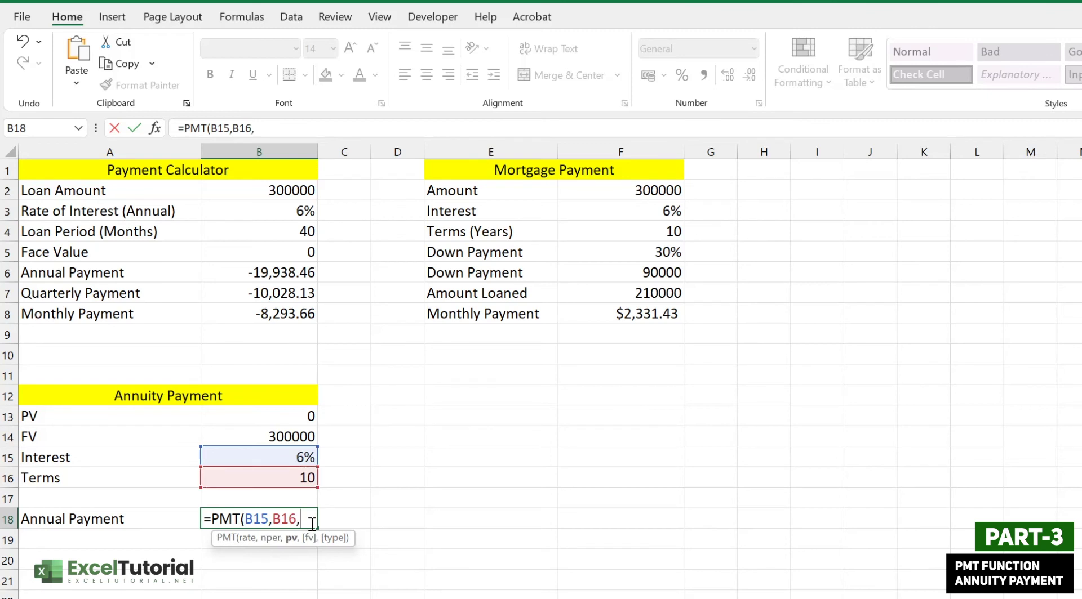
{"action": "left_click", "coordinate": [277, 423]}
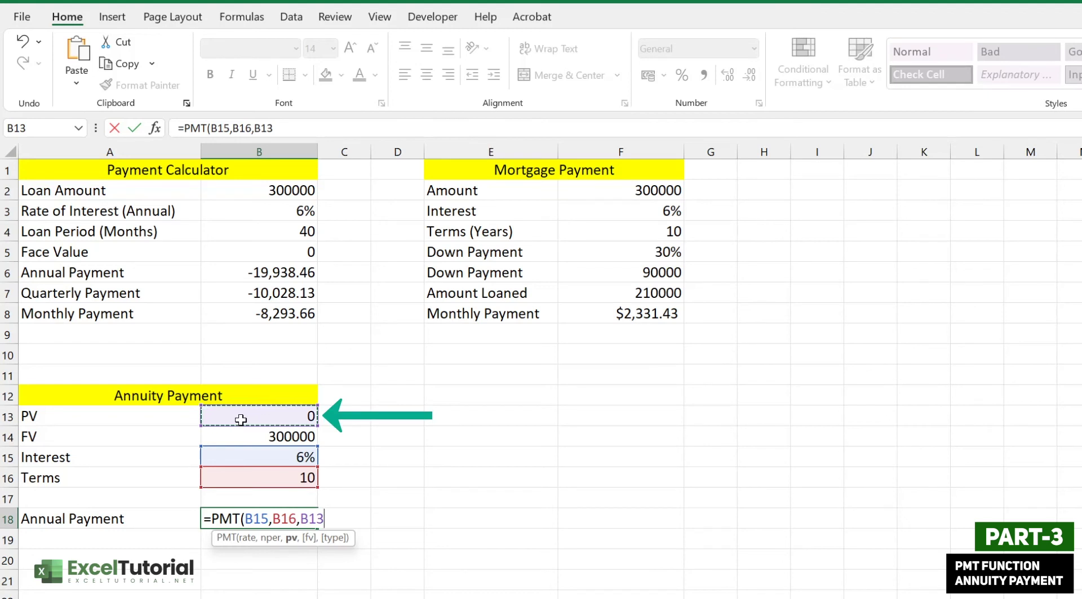
{"action": "type", "text": ","}
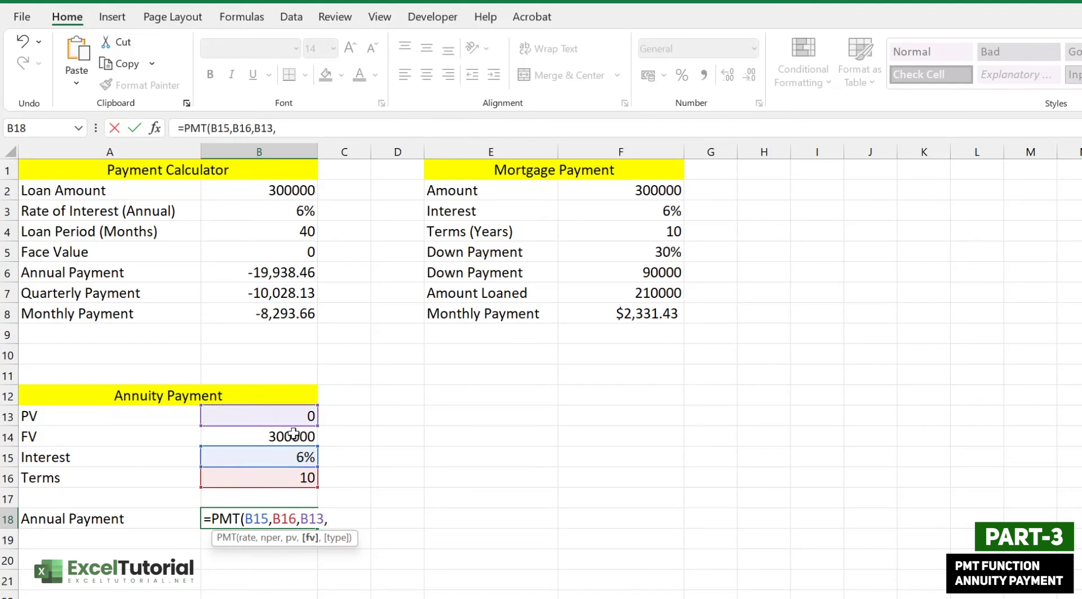
{"action": "left_click", "coordinate": [293, 433]}
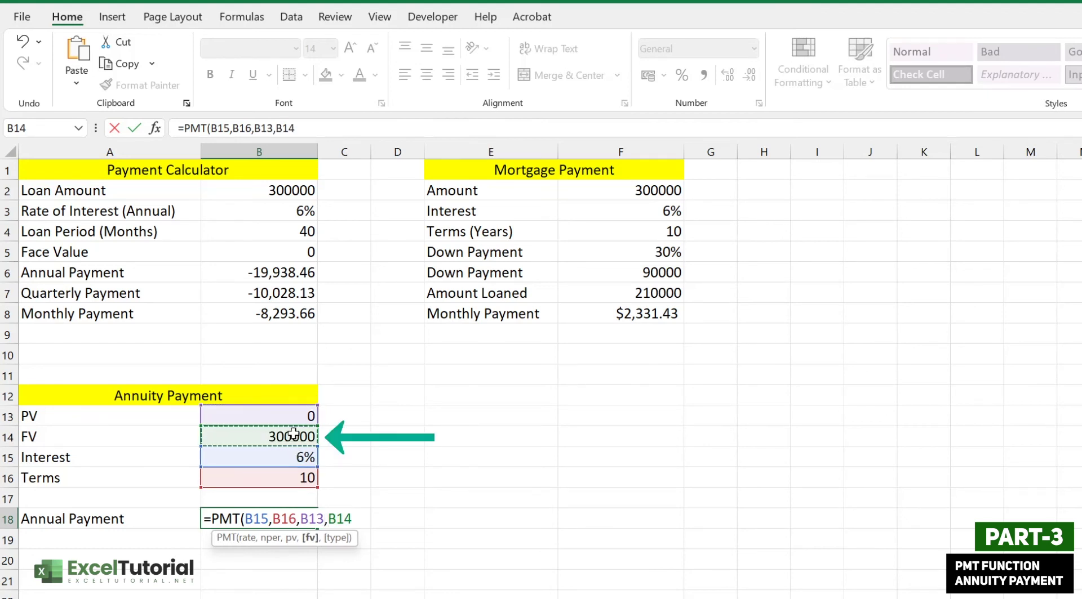
{"action": "type", "text": ","}
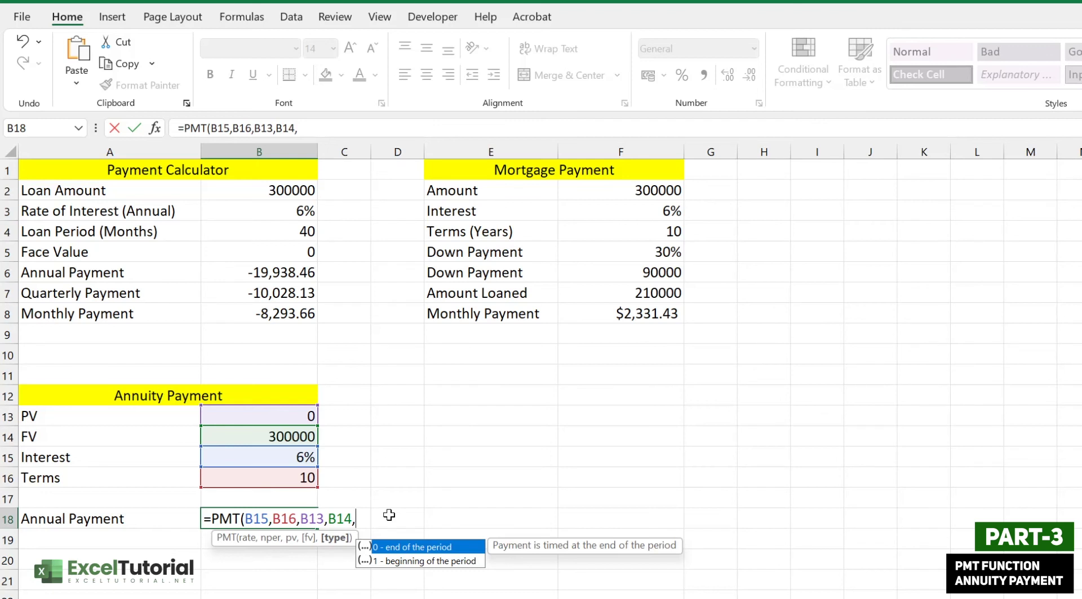
{"action": "type", "text": "0)"}
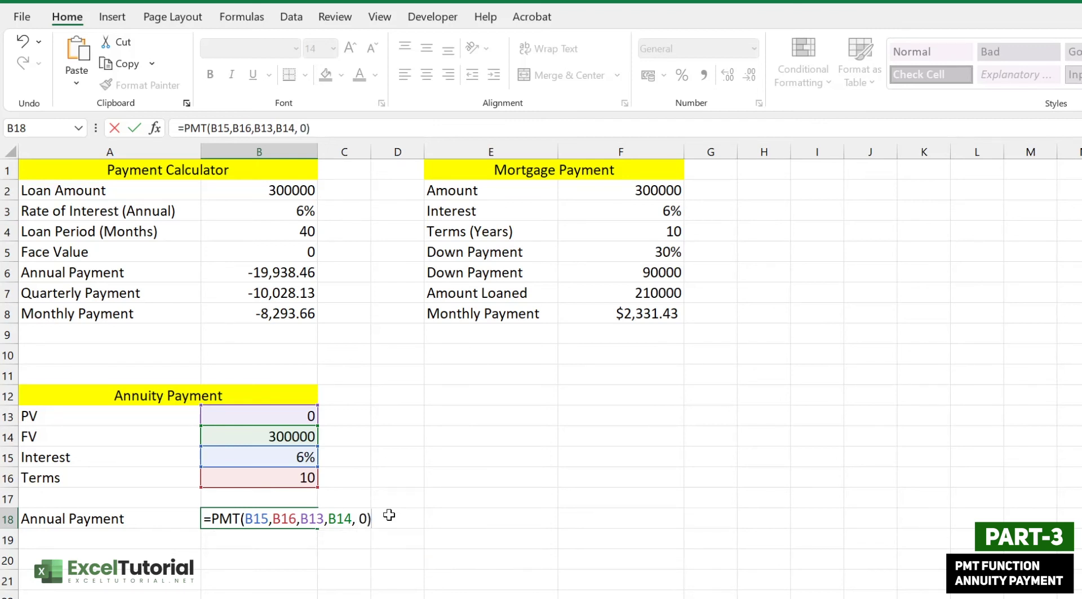
{"action": "key", "text": "Return"}
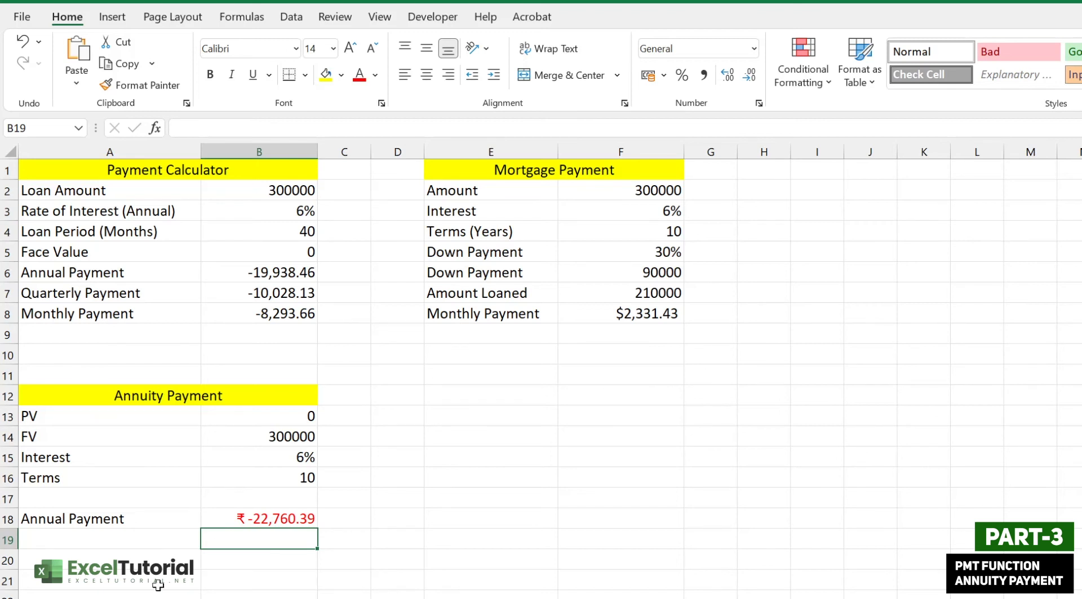
- Change the payment type in the B18 annuity formula to 1, for payments at the beginning of the period
{"action": "double_click", "coordinate": [296, 518]}
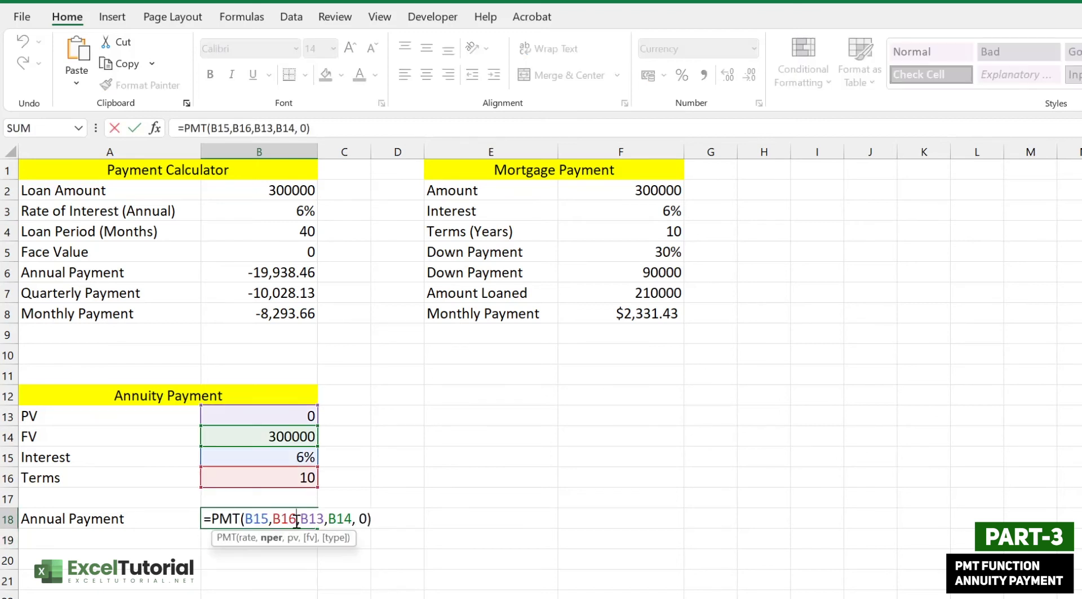
{"action": "double_click", "coordinate": [361, 518]}
{"action": "type", "text": "1"}
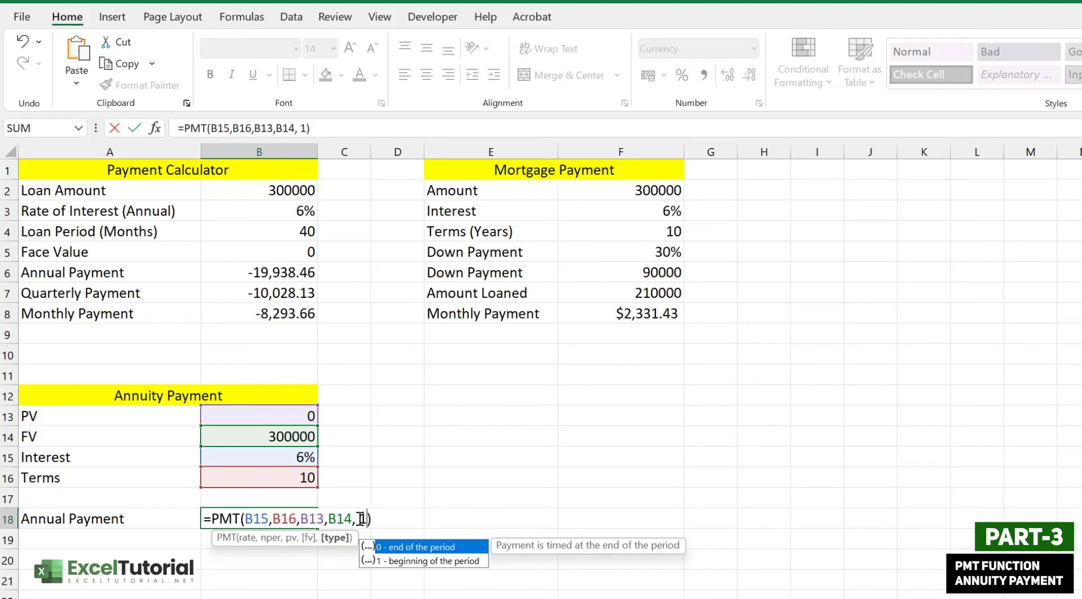
{"action": "key", "text": "Escape"}
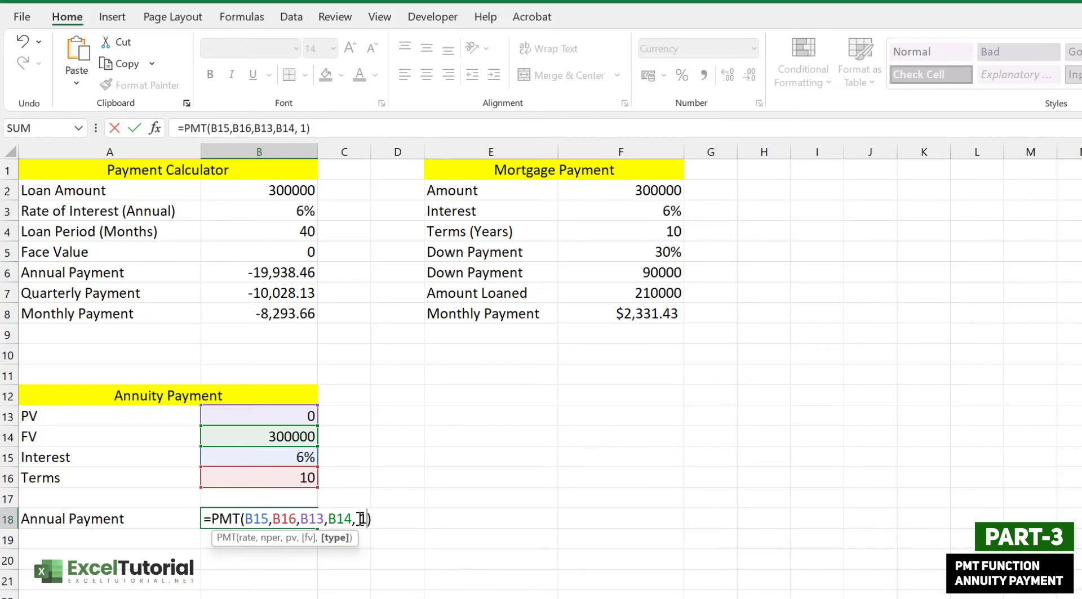
{"action": "key", "text": "Right"}
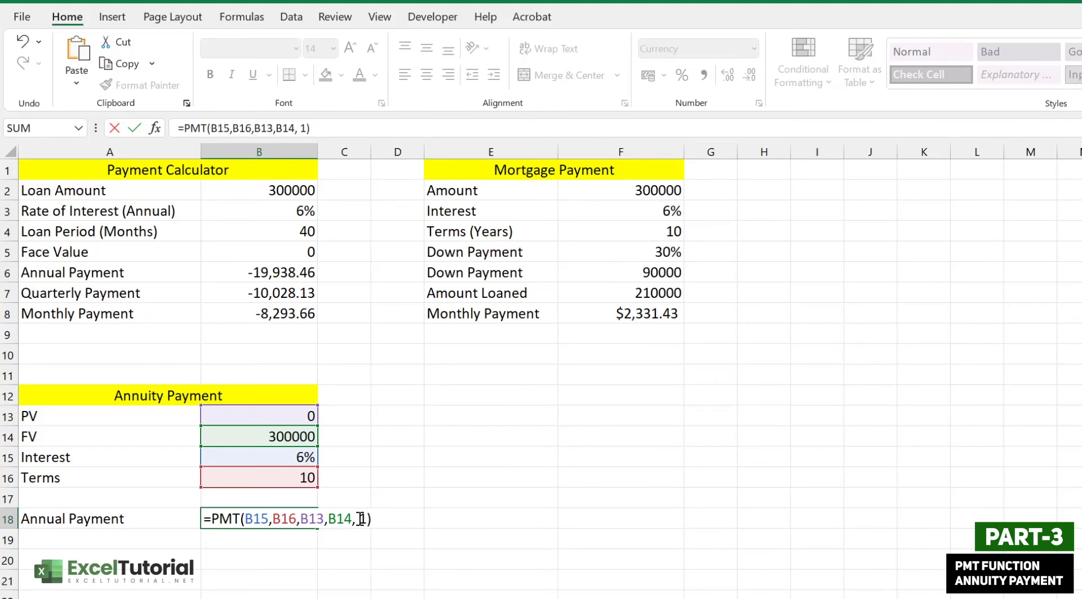
{"action": "key", "text": "Return"}
{"action": "left_click", "coordinate": [294, 518]}
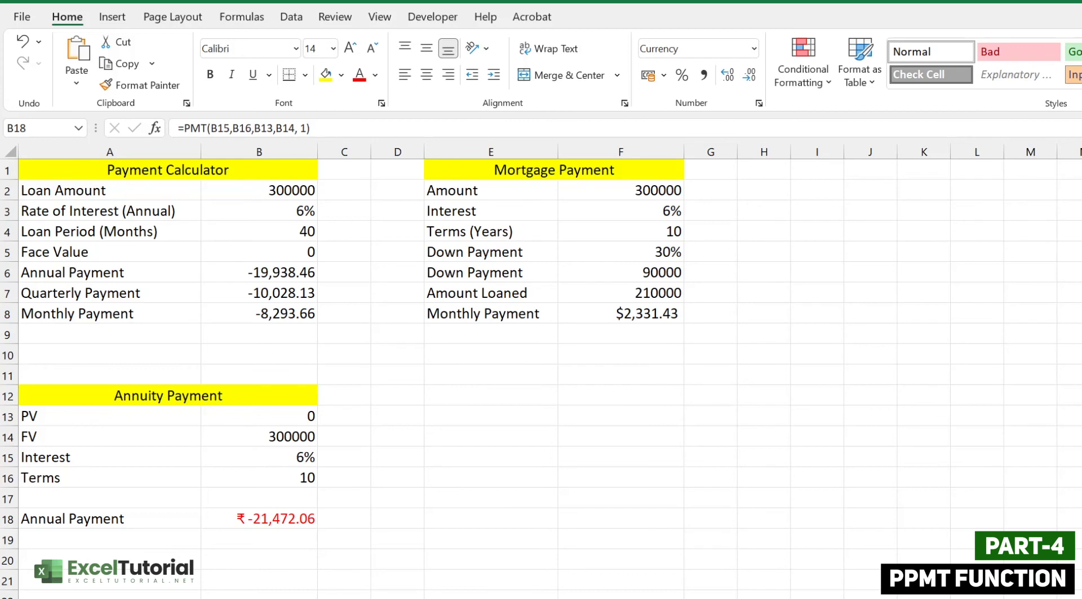
{"action": "double_click", "coordinate": [276, 332]}
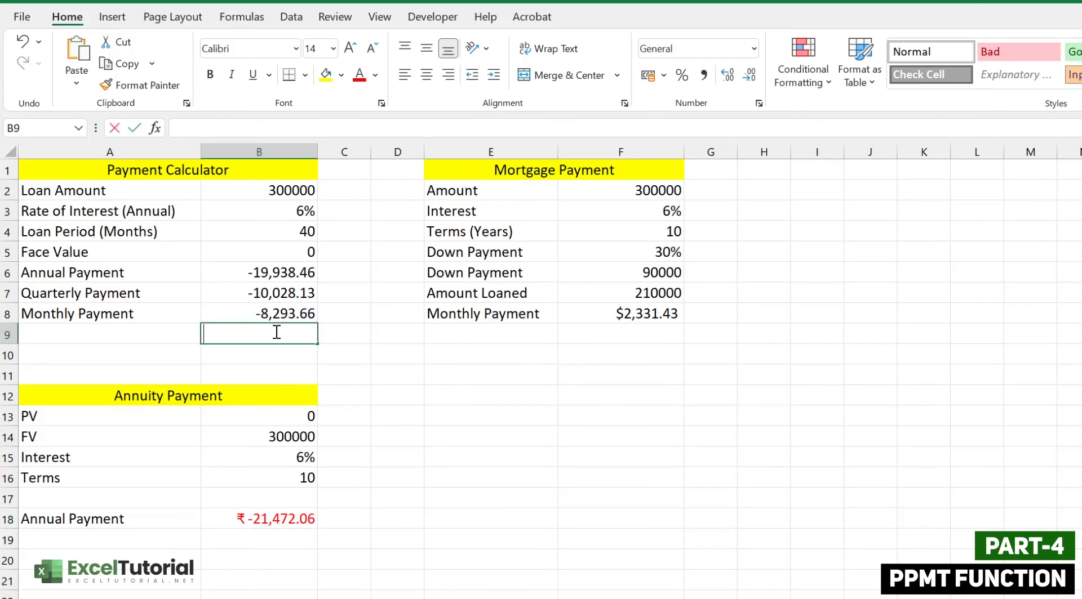
{"action": "type", "text": "=PPMT("}
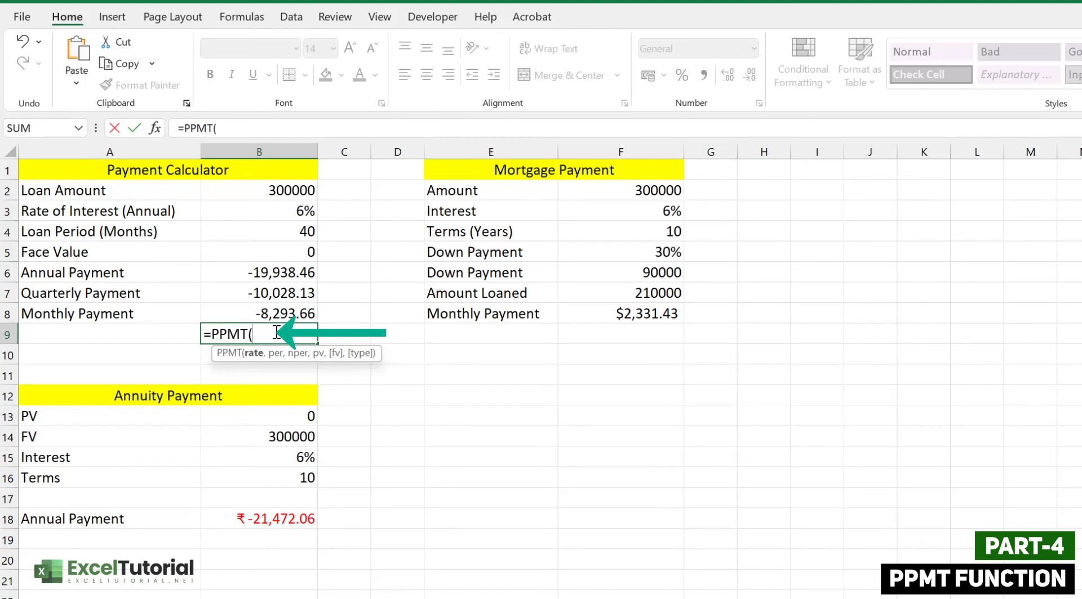
{"action": "key", "text": "BackSpace"}
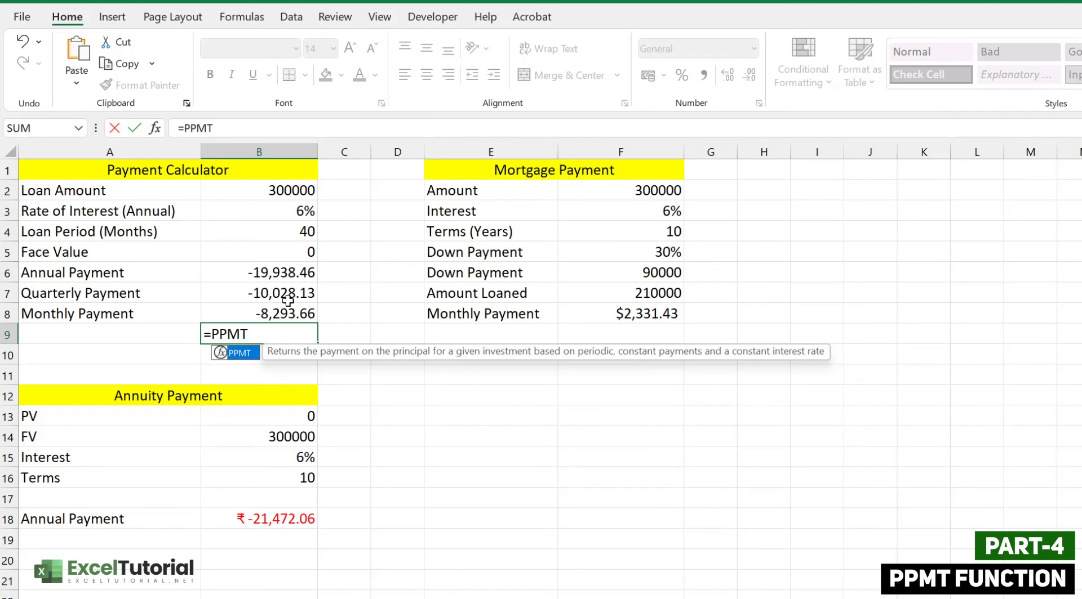
{"action": "key", "text": "BackSpace"}
{"action": "key", "text": "Escape"}
- Label cell A9, below the Monthly Payment row of the payment calculator, as Principal Part
{"action": "left_click", "coordinate": [112, 337]}
{"action": "type", "text": "pRIN"}
{"action": "key", "text": "BackSpace"}
{"action": "key", "text": "BackSpace"}
{"action": "key", "text": "BackSpace"}
{"action": "key", "text": "BackSpace"}
{"action": "type", "text": "Principal Part"}
{"action": "key", "text": "Tab"}
- Calculate the principal part of the sixth monthly payment in B9 with =PPMT(B3/12,6,B4,B2,B5)
{"action": "type", "text": "="}
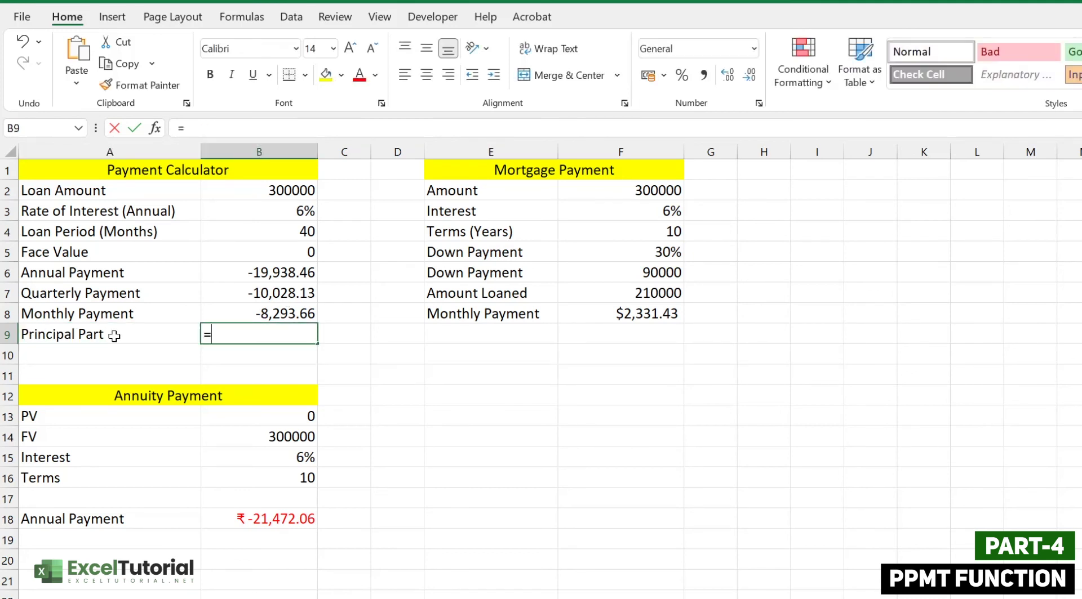
{"action": "type", "text": "PPMT("}
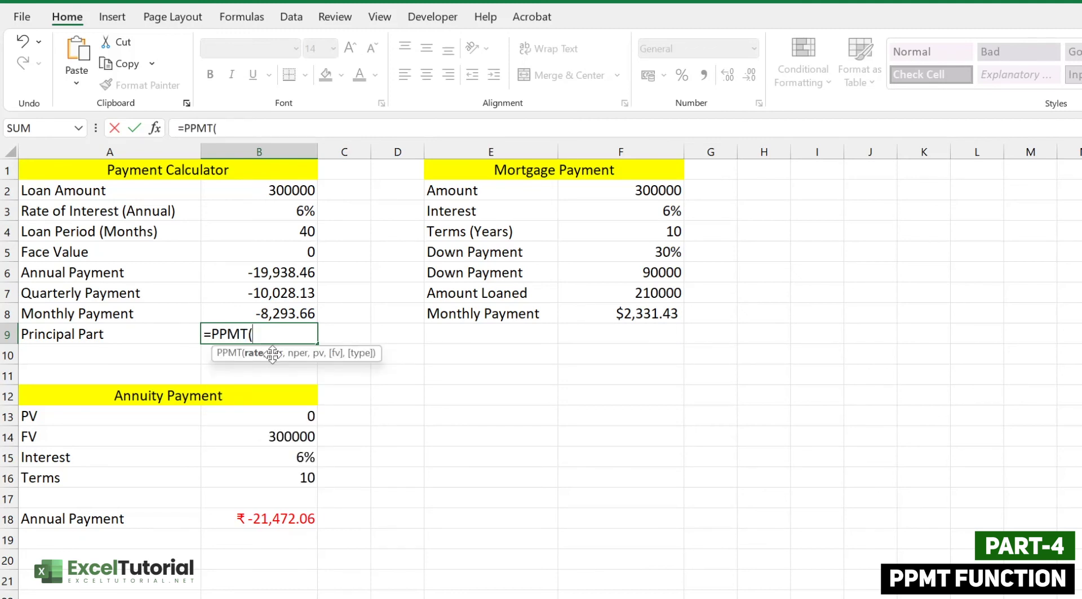
{"action": "left_click", "coordinate": [290, 213]}
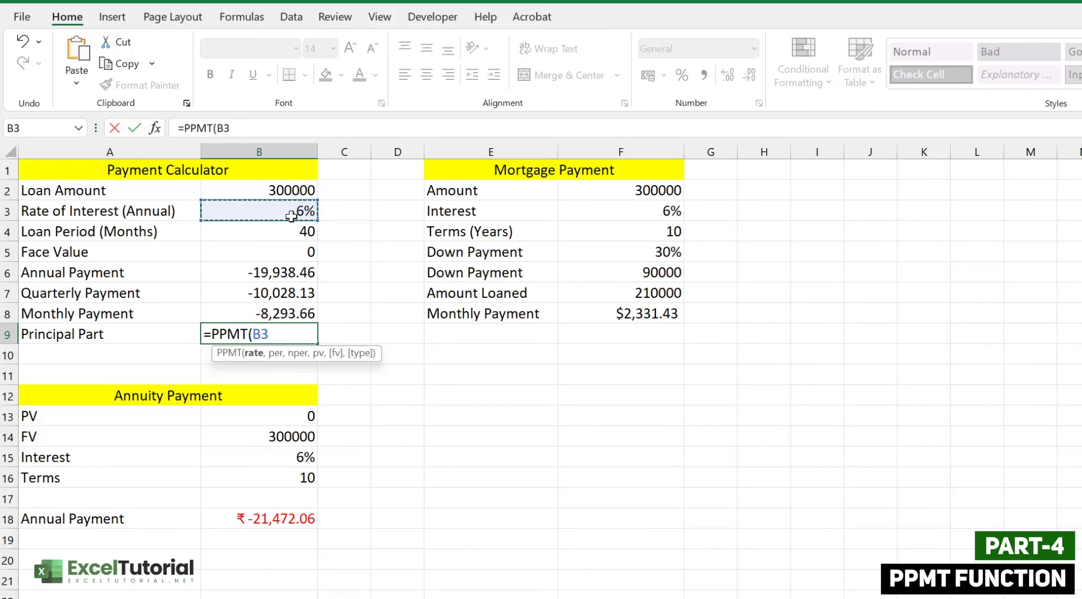
{"action": "type", "text": "/12"}
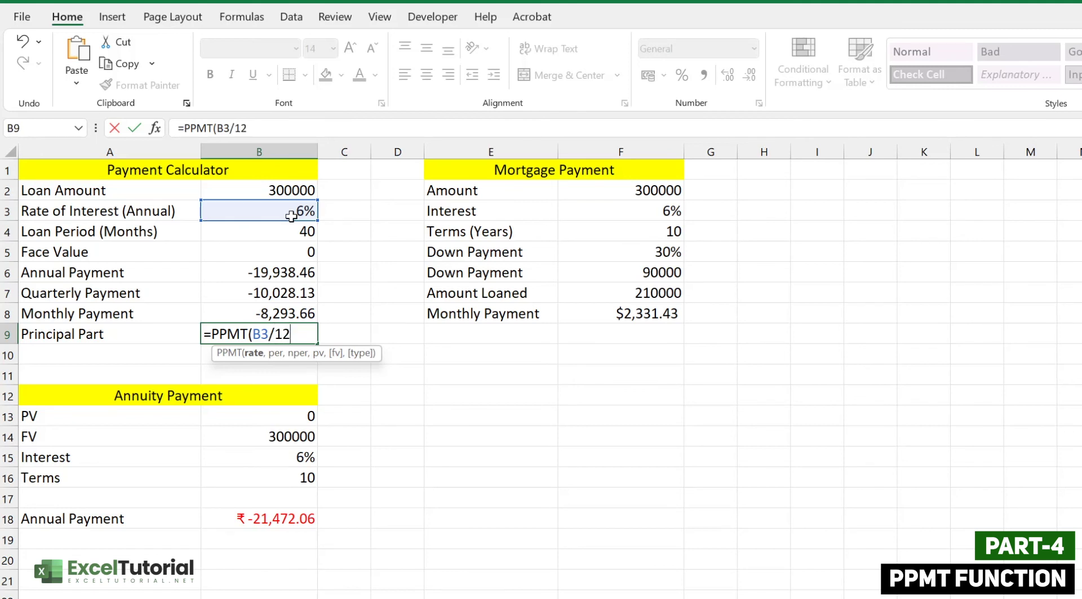
{"action": "type", "text": ","}
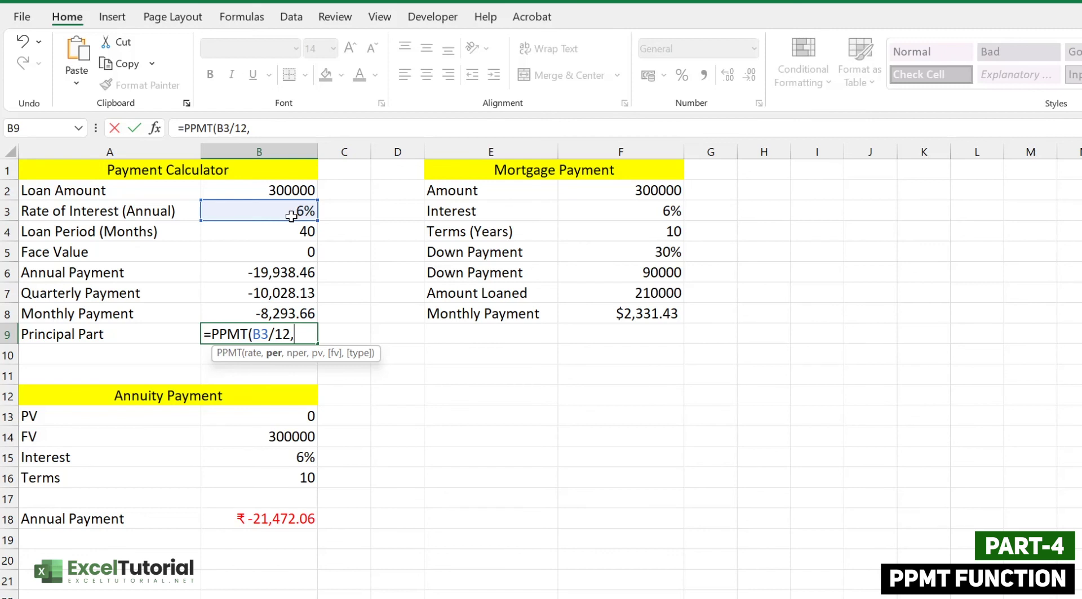
{"action": "type", "text": "6,"}
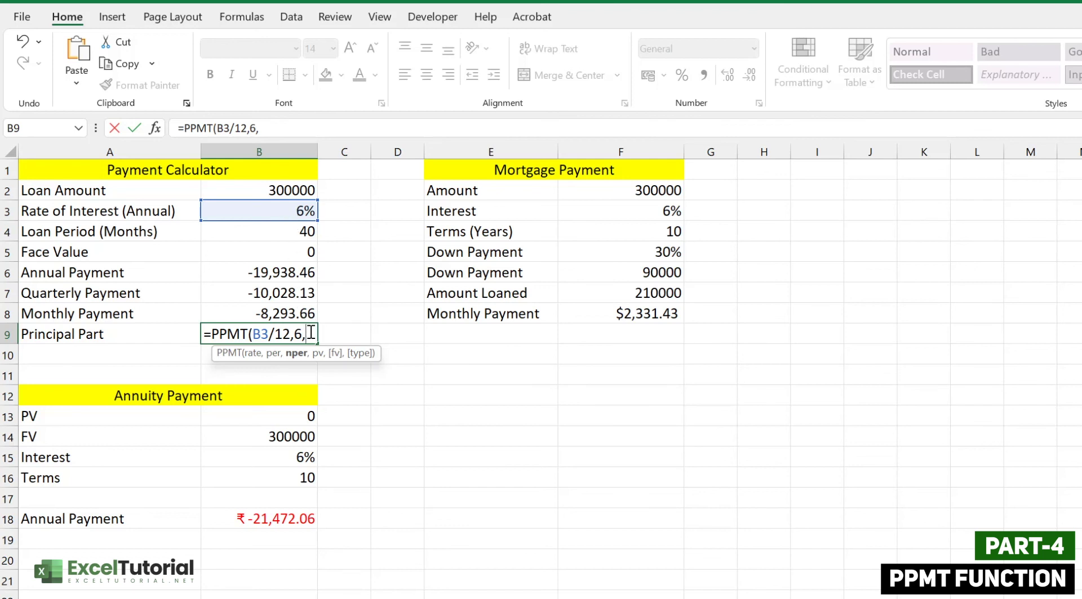
{"action": "left_click", "coordinate": [279, 233]}
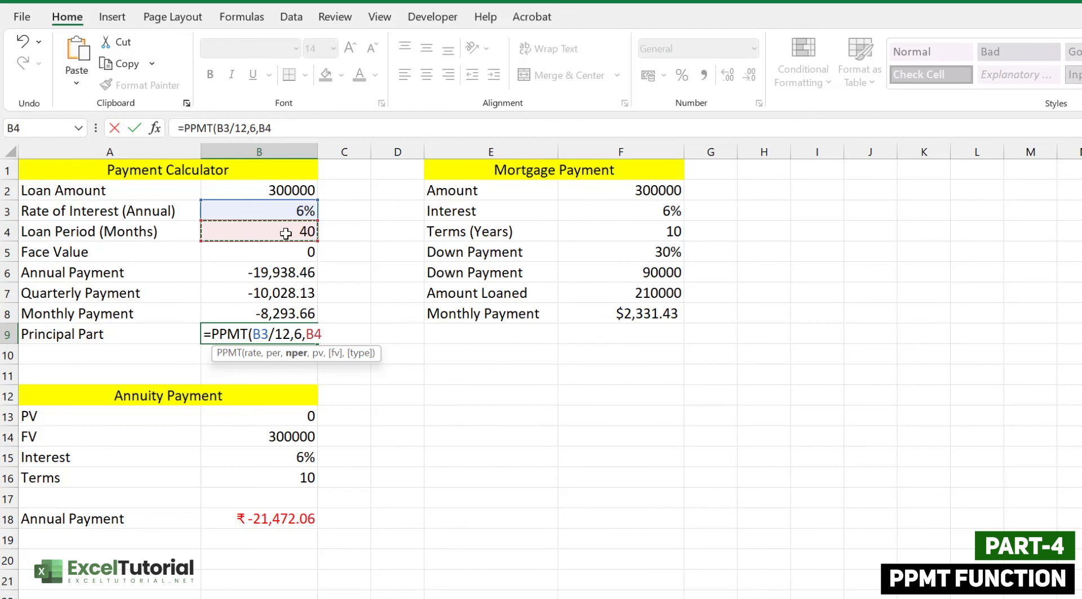
{"action": "type", "text": ","}
{"action": "left_click", "coordinate": [294, 187]}
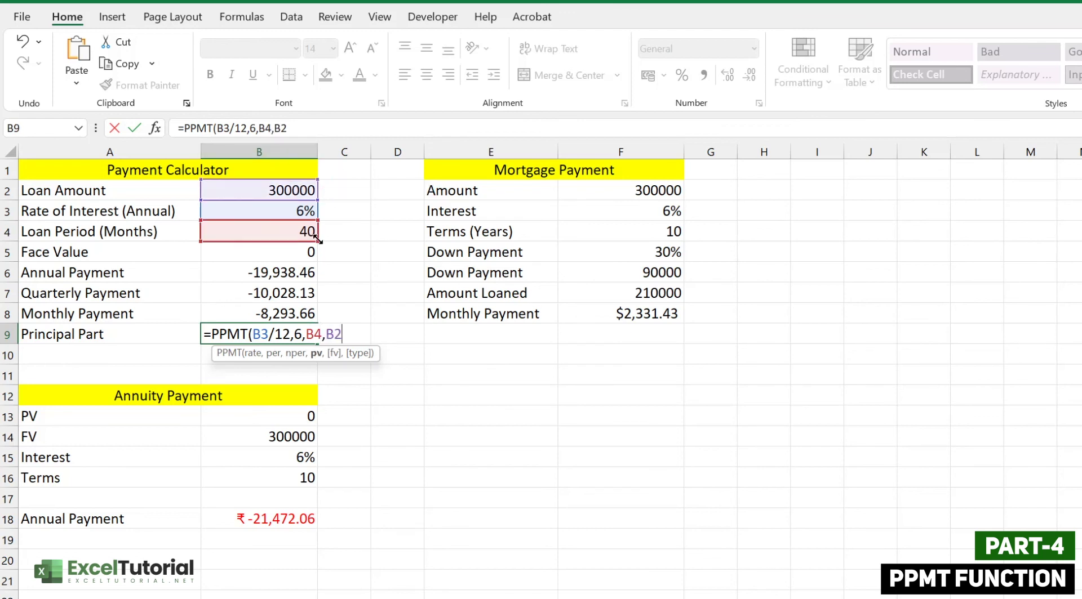
{"action": "type", "text": ","}
{"action": "left_click", "coordinate": [307, 258]}
{"action": "type", "text": ")"}
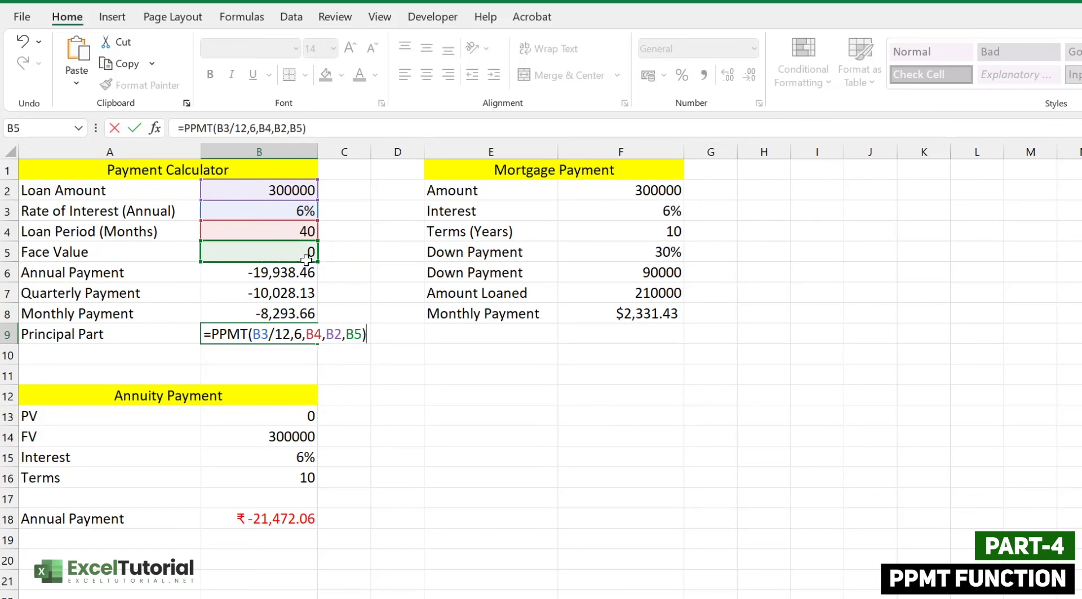
{"action": "key", "text": "Return"}
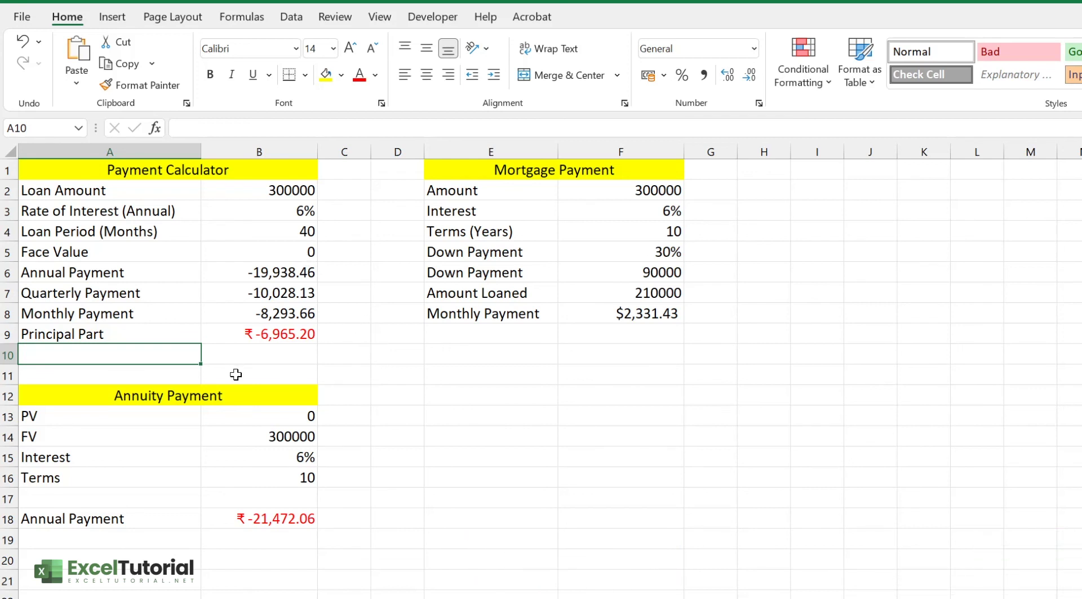
- Label cell A10, below the Principal Part row of the payment calculator, as Interest Part
{"action": "double_click", "coordinate": [145, 359]}
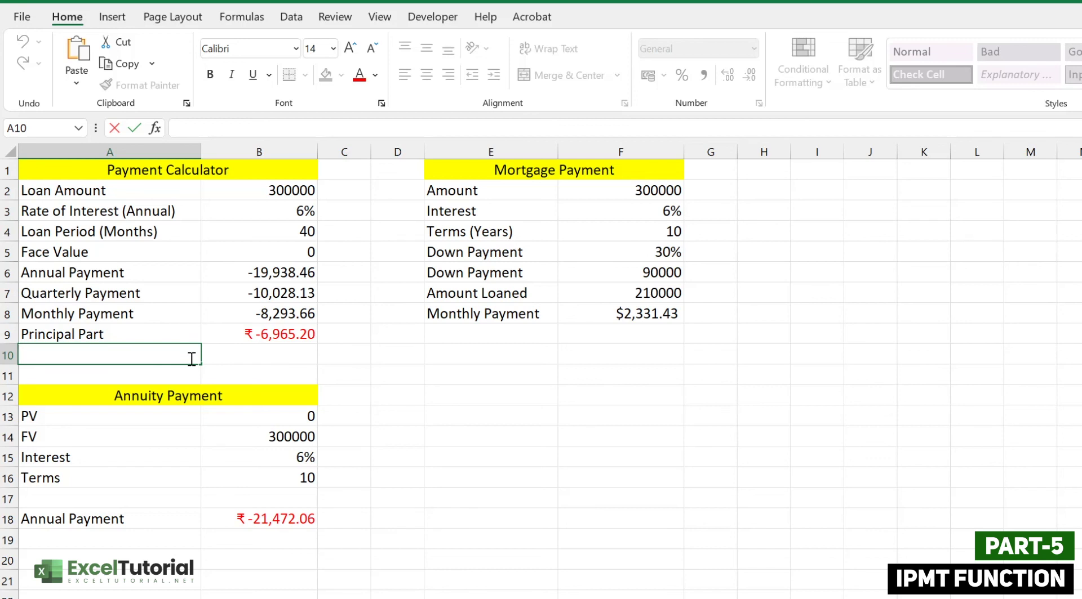
{"action": "type", "text": "Interest Part"}
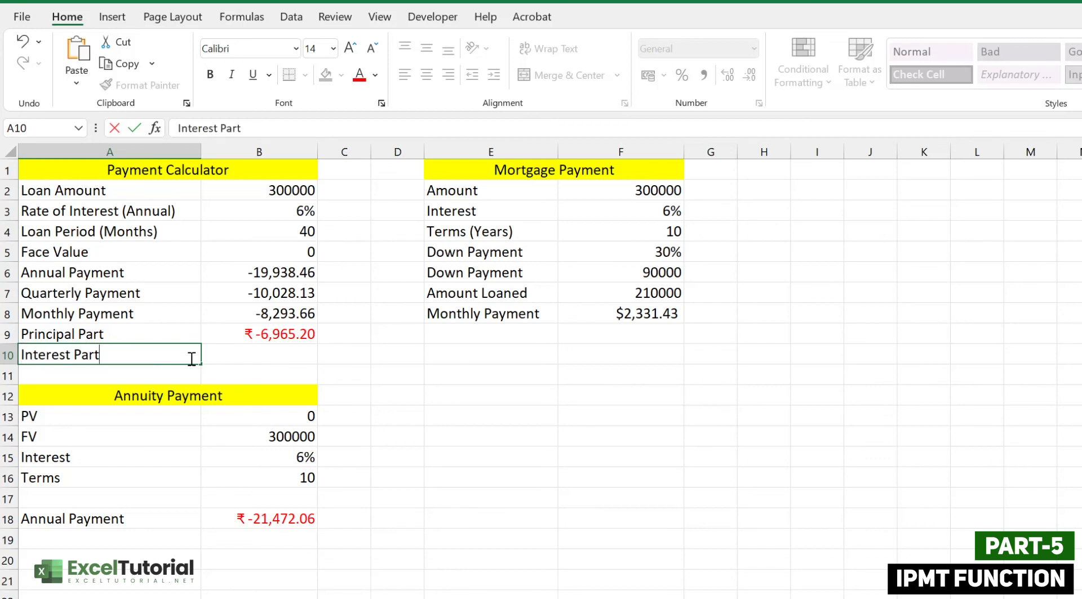
{"action": "key", "text": "Tab"}
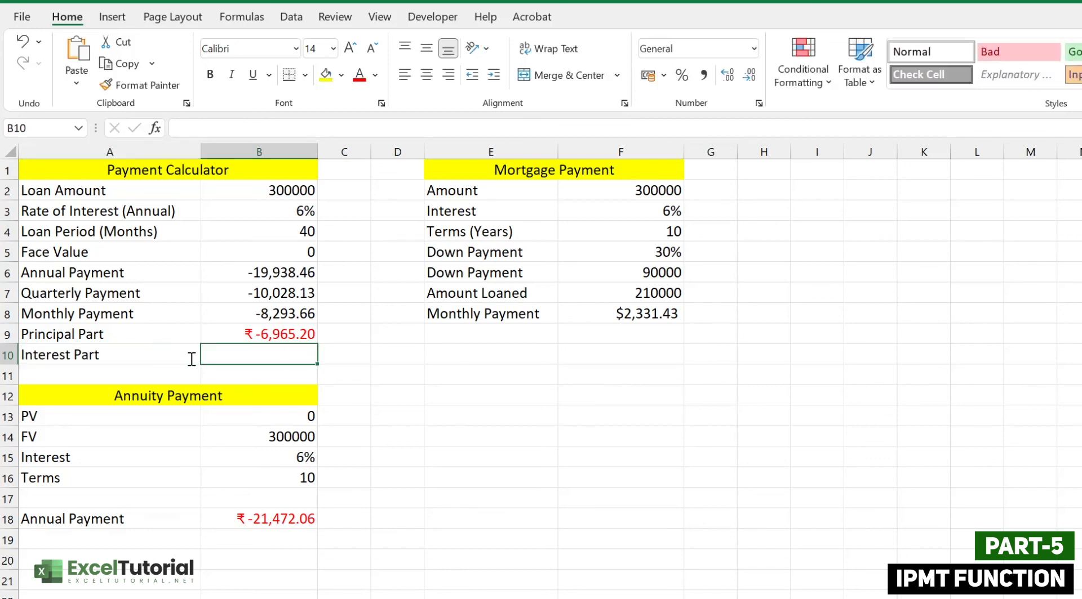
- Calculate the interest part of the sixth monthly payment in B10 with =IPMT(B3/12,6,B4,B2,B5)
{"action": "double_click", "coordinate": [297, 359]}
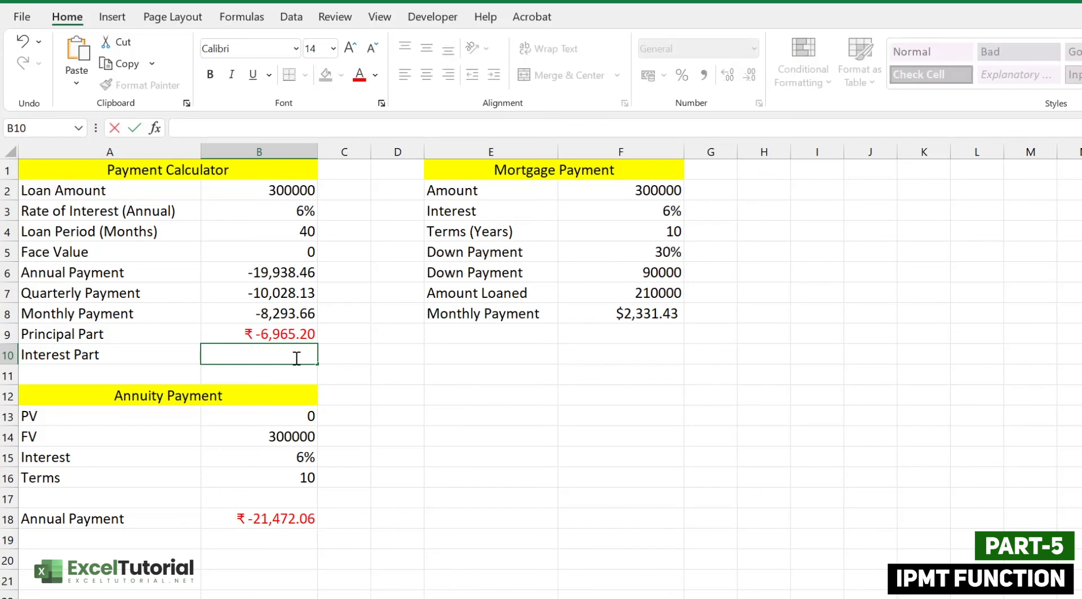
{"action": "type", "text": "=IMPOWER("}
{"action": "key", "text": "BackSpace"}
{"action": "key", "text": "BackSpace"}
{"action": "key", "text": "BackSpace"}
{"action": "key", "text": "BackSpace"}
{"action": "key", "text": "BackSpace"}
{"action": "key", "text": "BackSpace"}
{"action": "key", "text": "BackSpace"}
{"action": "type", "text": "PMT("}
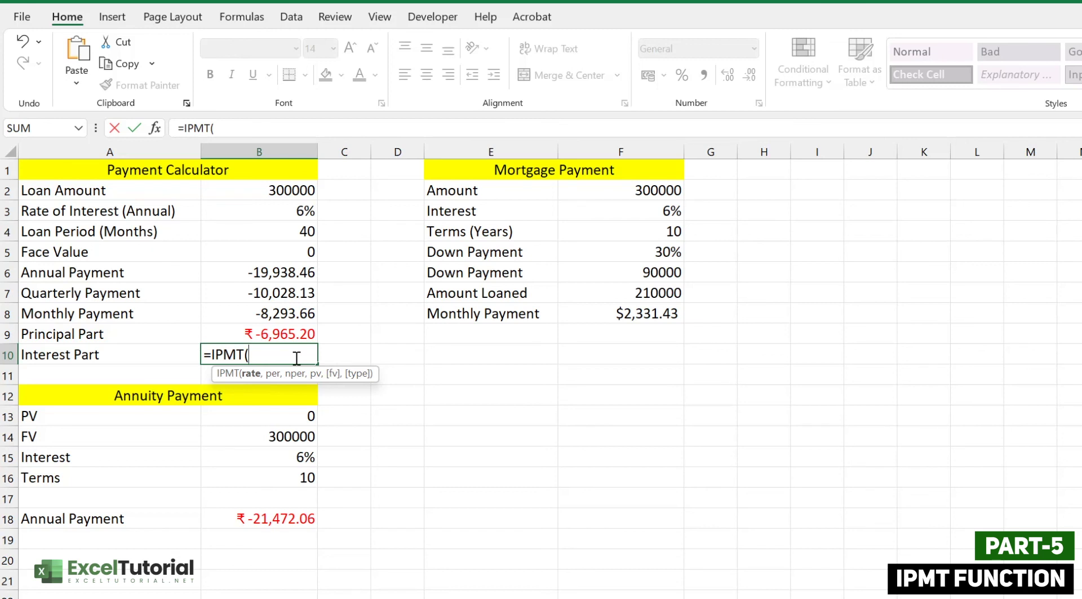
{"action": "left_click", "coordinate": [293, 213]}
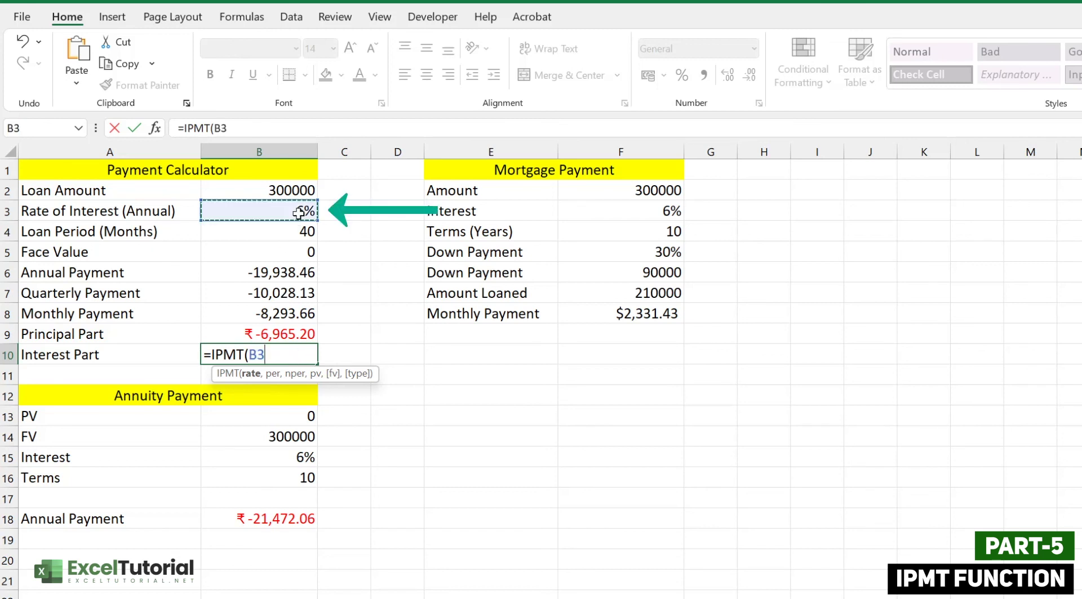
{"action": "type", "text": "/12,6"}
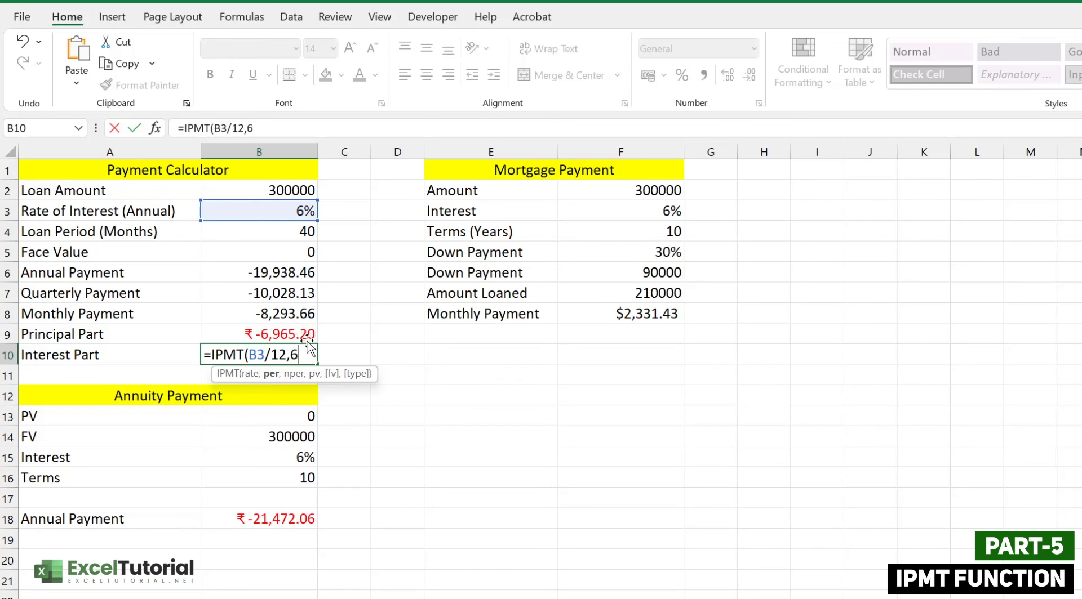
{"action": "type", "text": ","}
{"action": "left_click", "coordinate": [297, 238]}
{"action": "type", "text": ","}
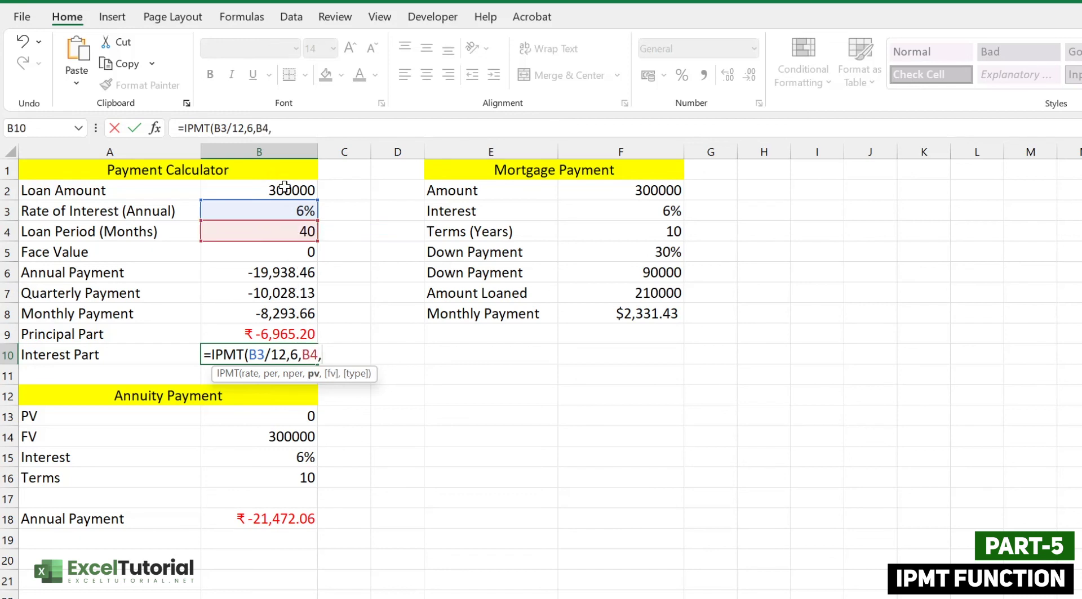
{"action": "left_click", "coordinate": [286, 189]}
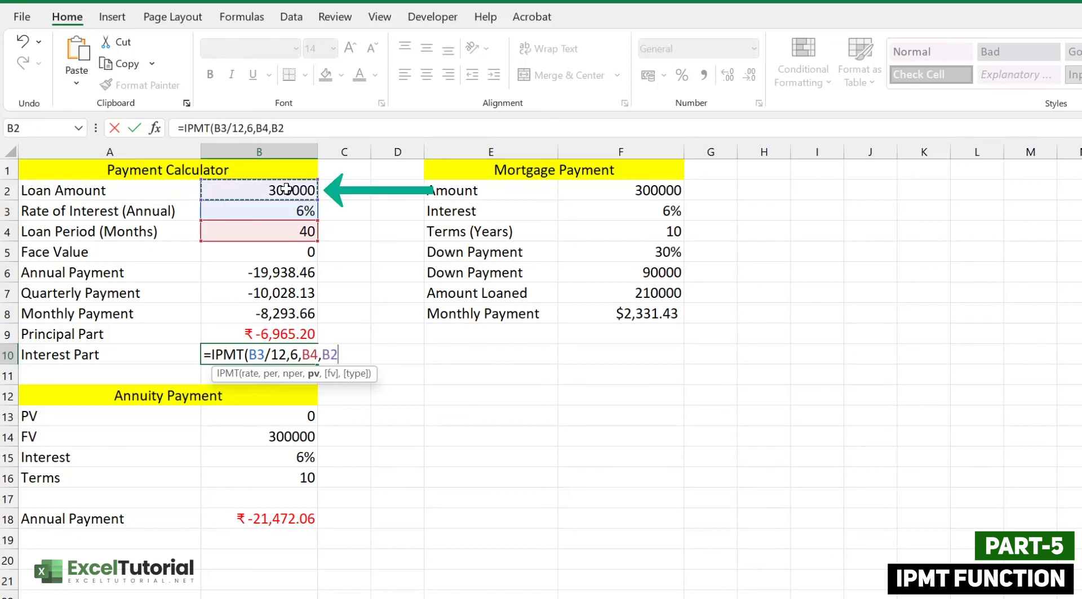
{"action": "type", "text": ","}
{"action": "left_click", "coordinate": [284, 254]}
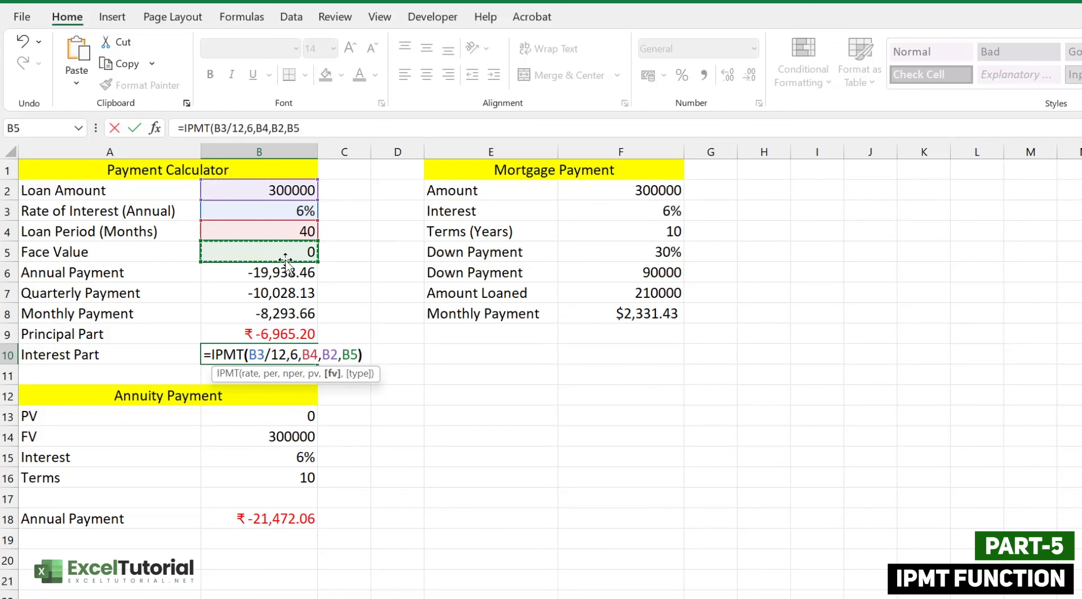
{"action": "type", "text": ")"}
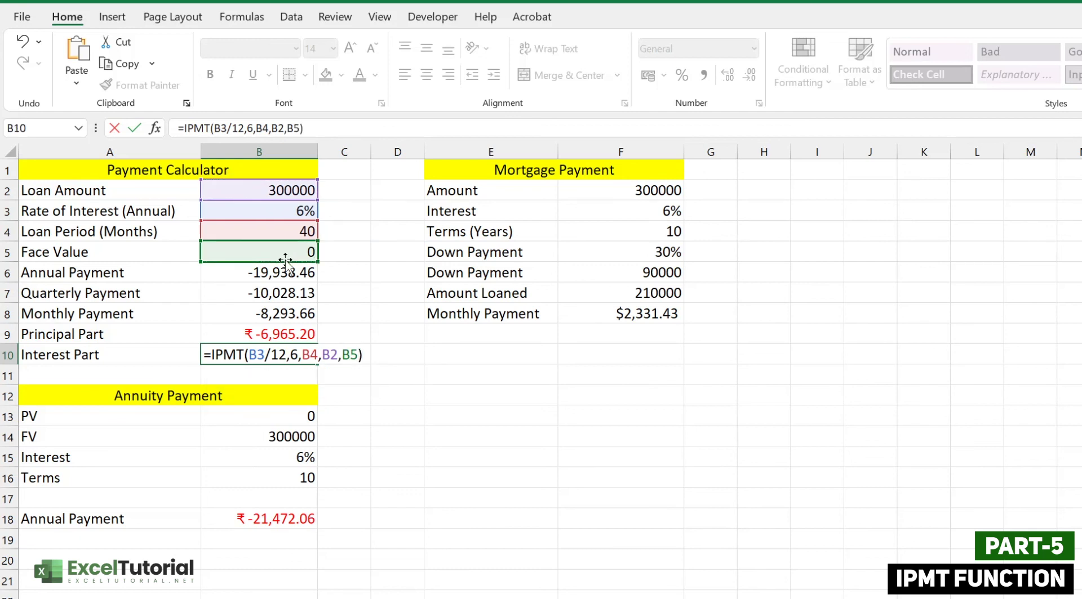
{"action": "key", "text": "Return"}
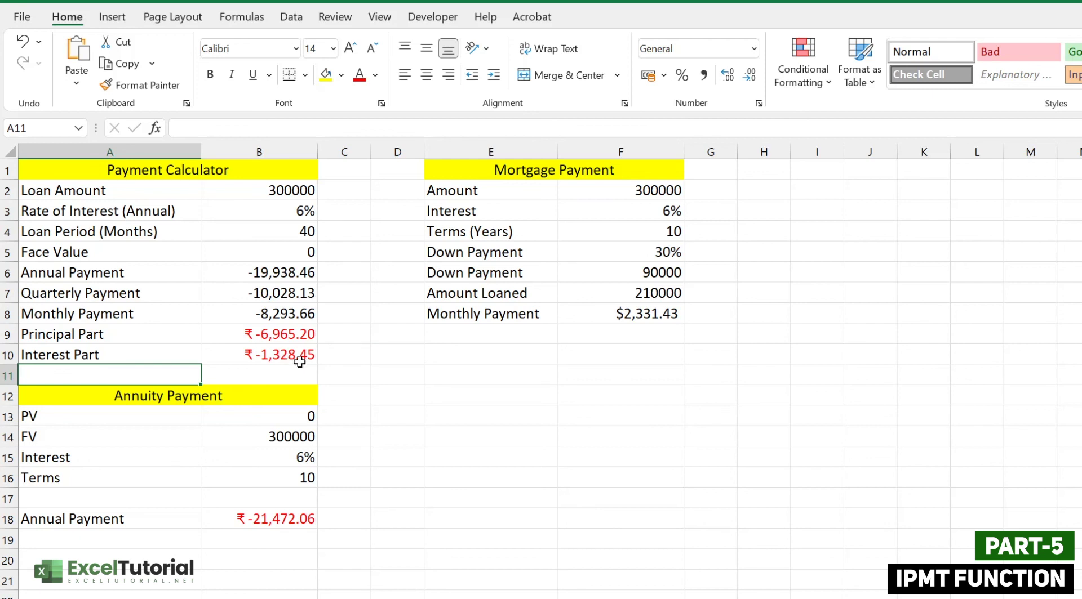
- Review the PPMT formula in B9 and select the principal and interest results in B9:B10
{"action": "left_click", "coordinate": [297, 339]}
{"action": "double_click", "coordinate": [306, 336]}
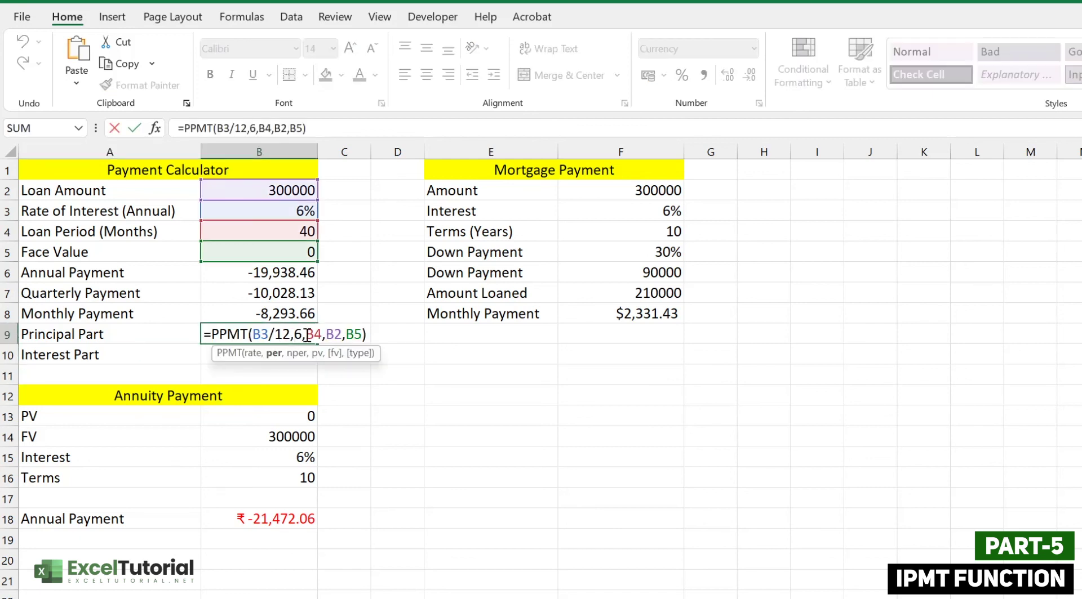
{"action": "left_click", "coordinate": [370, 336]}
{"action": "key", "text": "Return"}
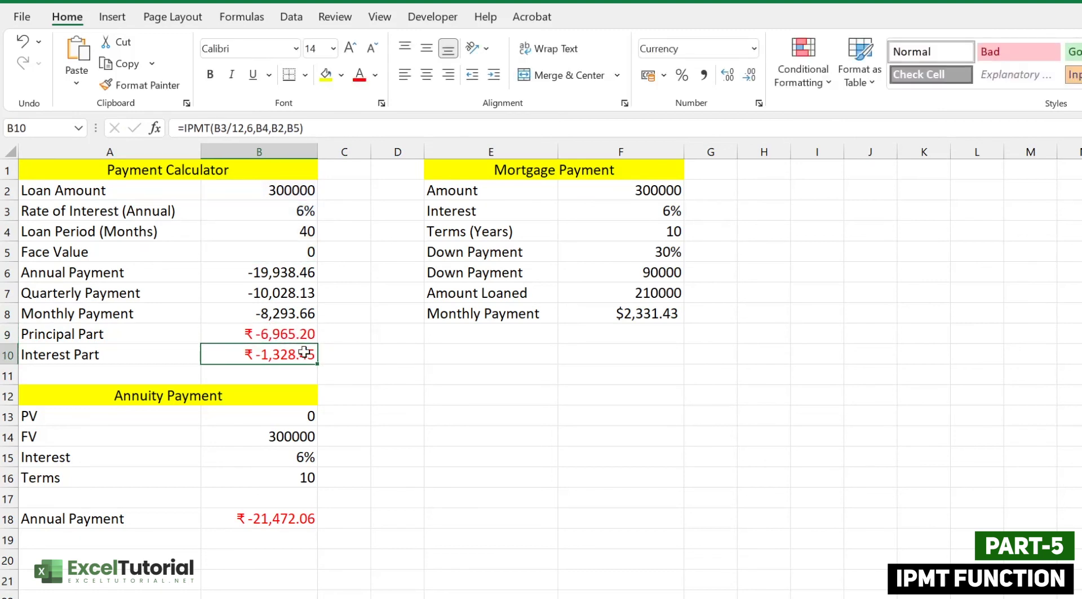
{"action": "left_click_drag", "start_coordinate": [275, 335], "coordinate": [304, 370]}
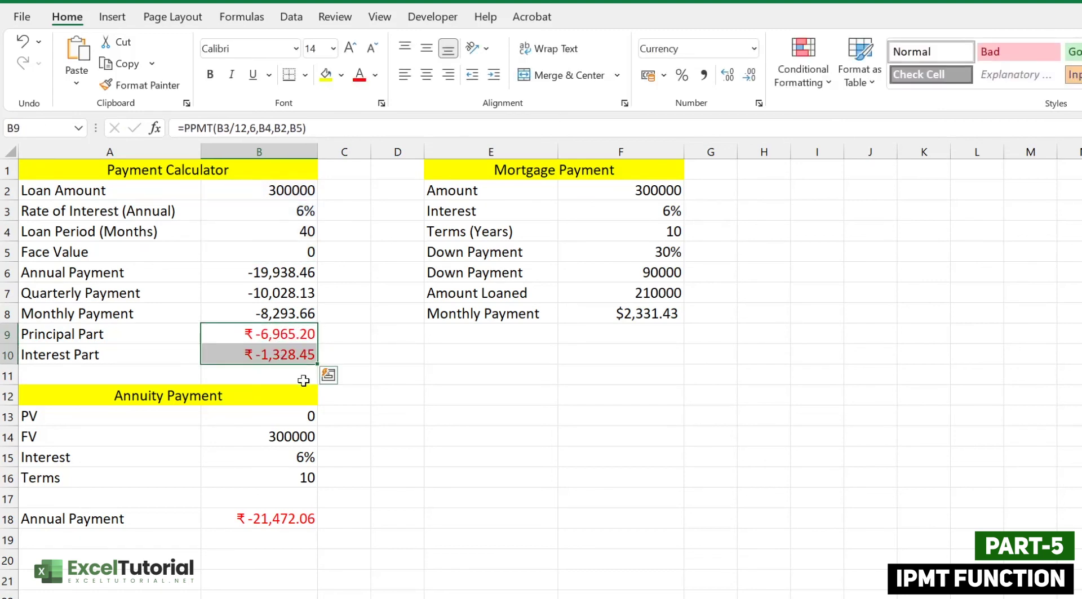